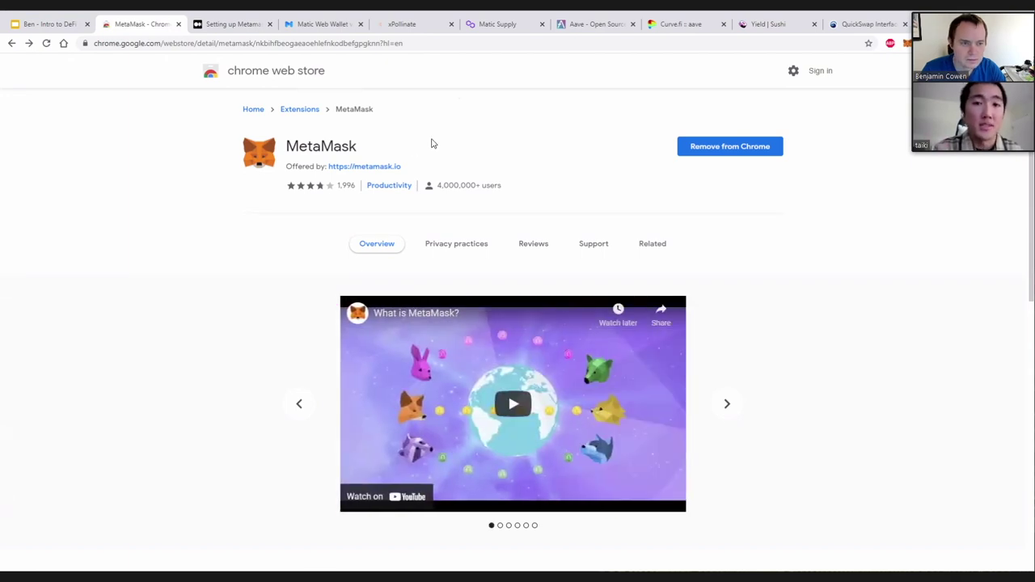
Switch to the Medium guide on setting up MetaMask for Polygon and skim its introduction and extension install section
left_click(231, 25)
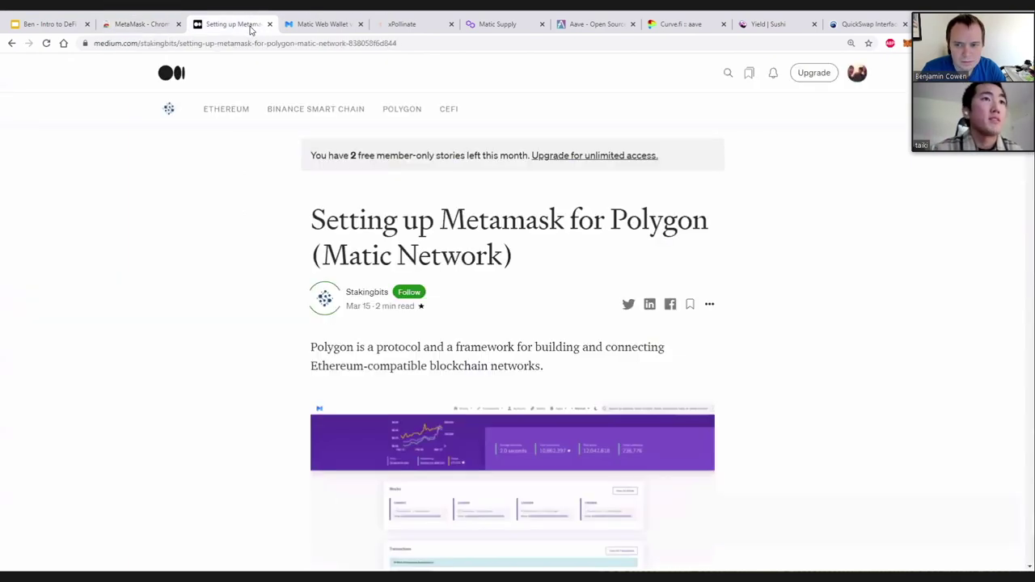
scroll(780, 358, "down", 4)
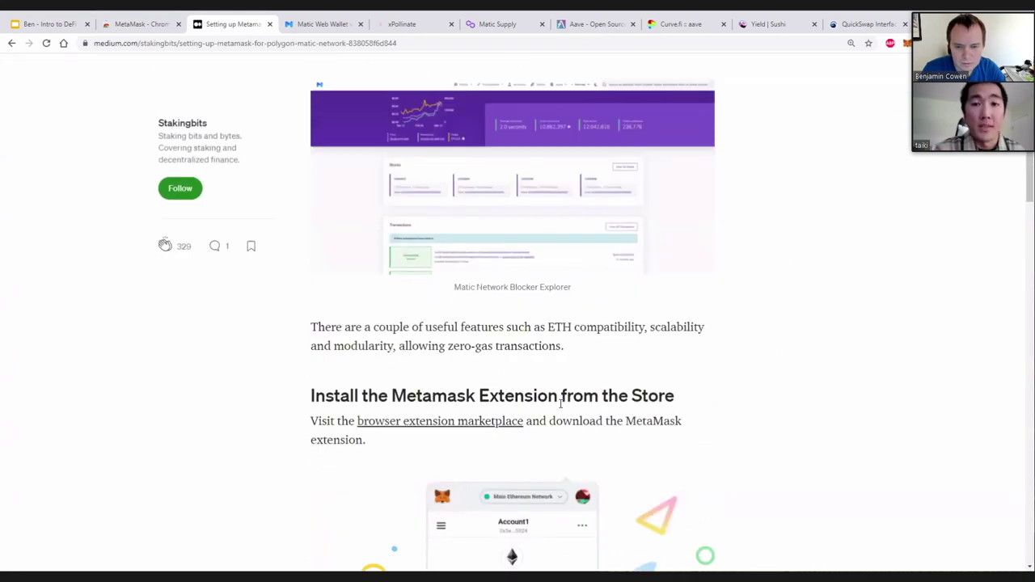
scroll(560, 401, "up", 3)
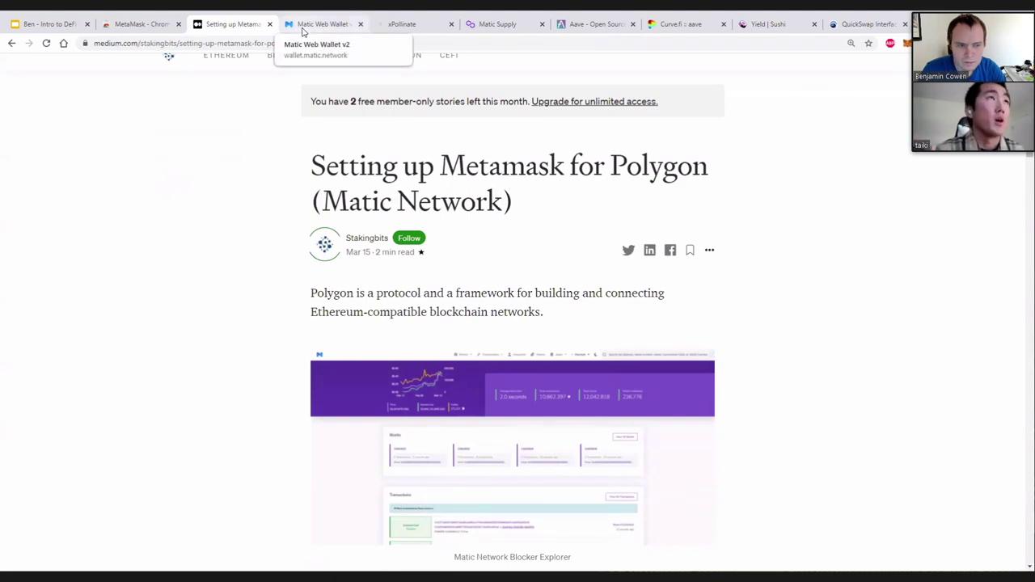
On the Polygon Bridge, enter a transfer of 0.07 Ether from Ethereum to Matic Network and start it up to the Important notice
left_click(315, 24)
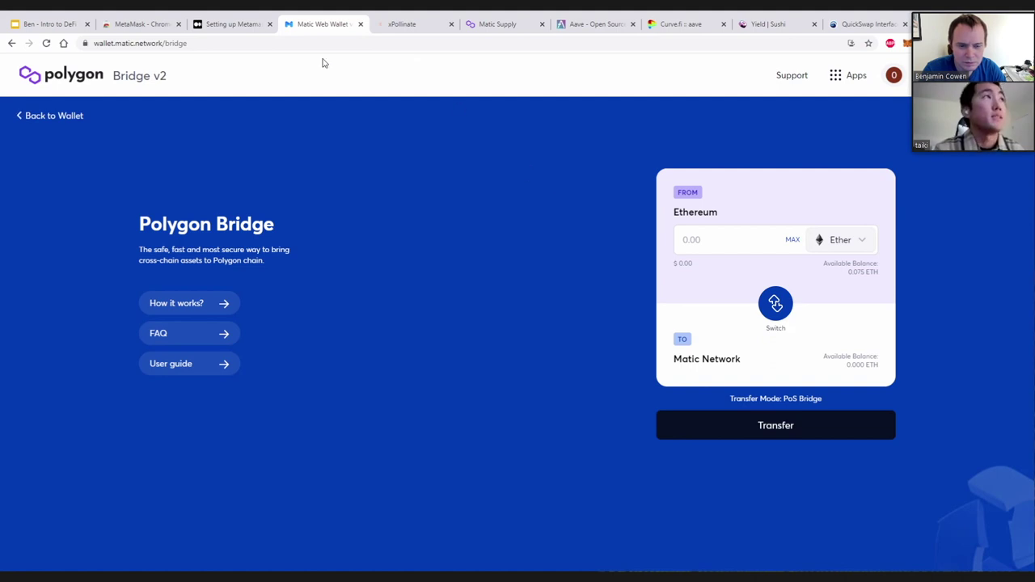
left_click(122, 43)
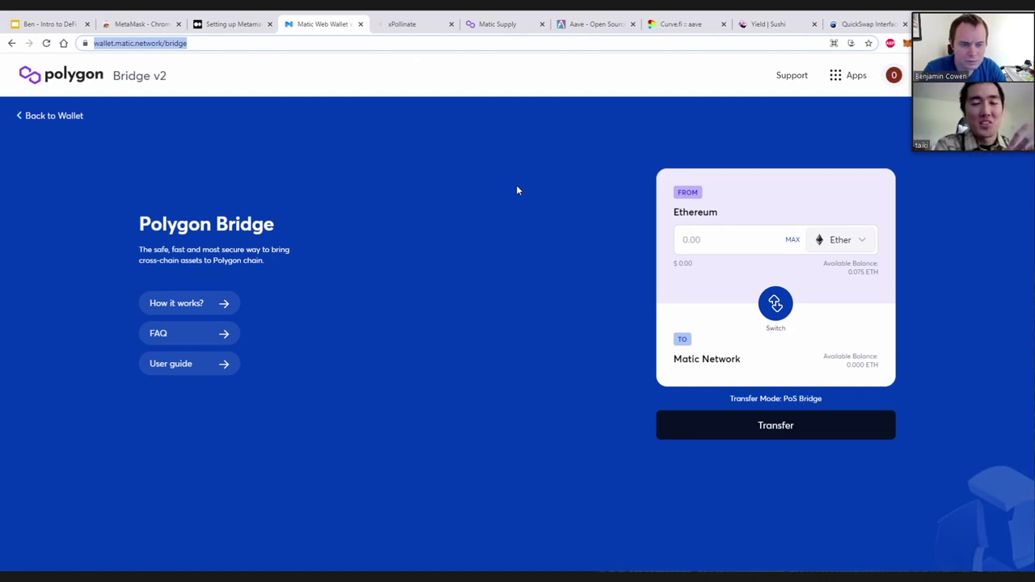
left_click(743, 247)
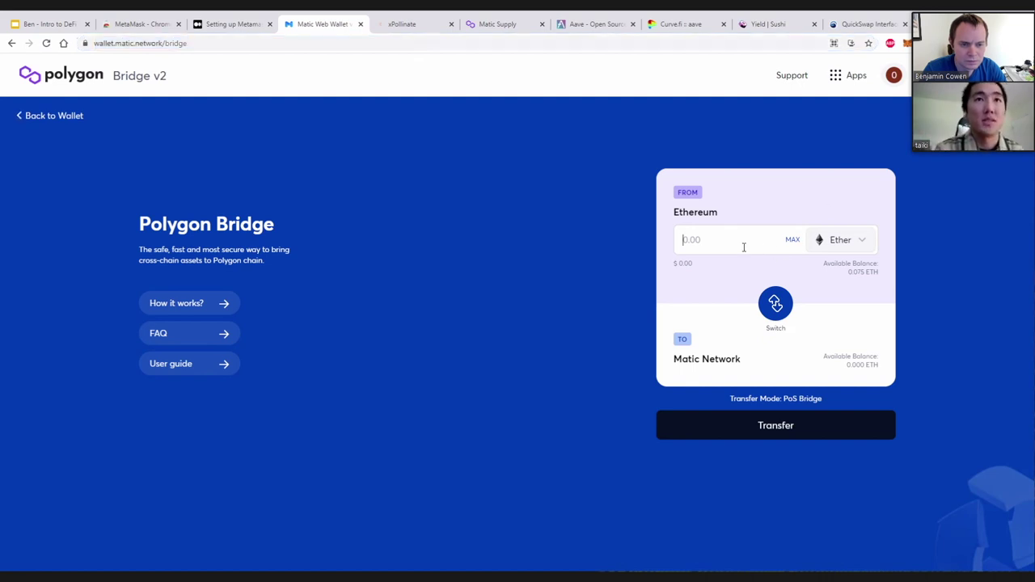
type("0")
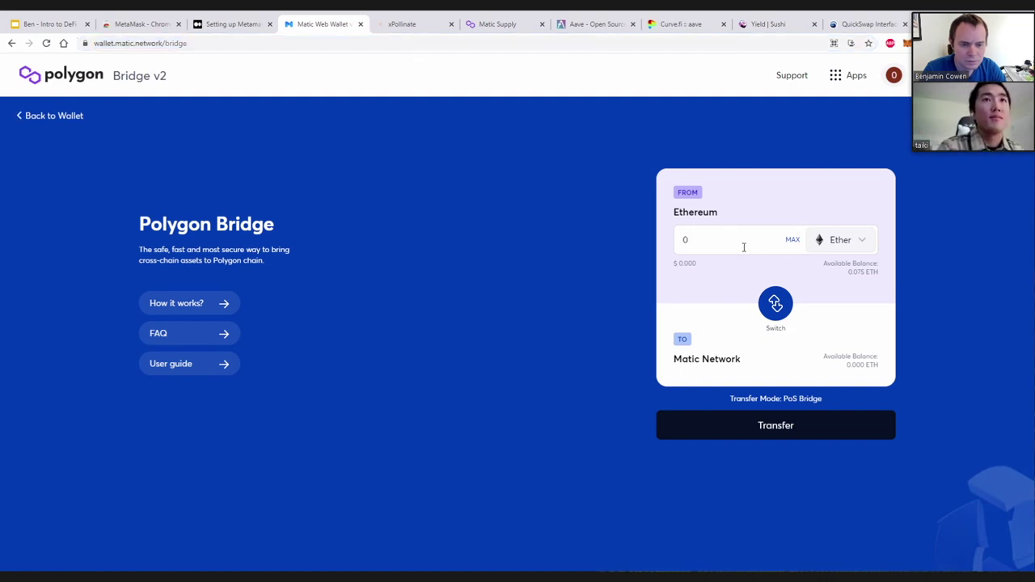
type(".07")
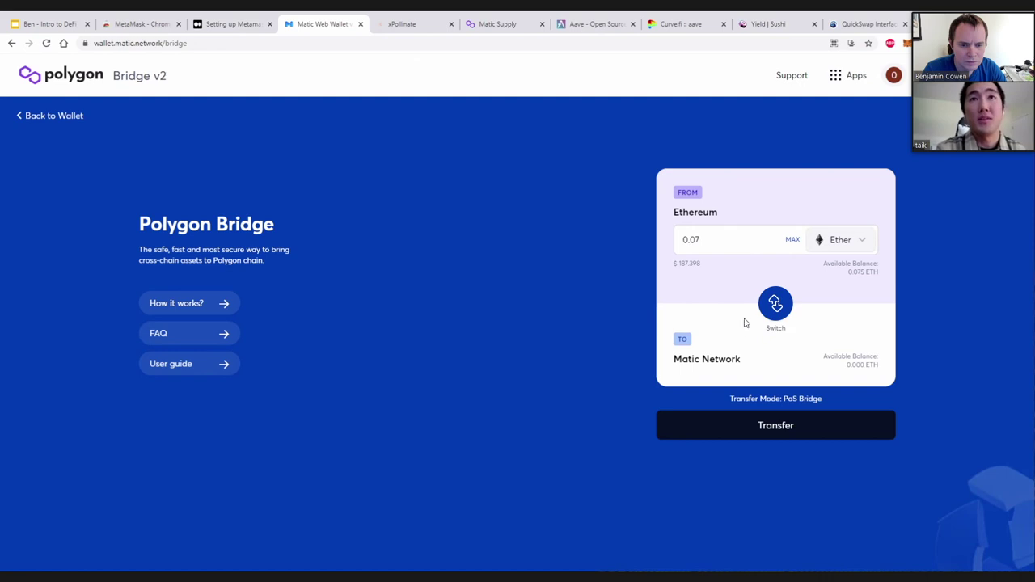
left_click(745, 422)
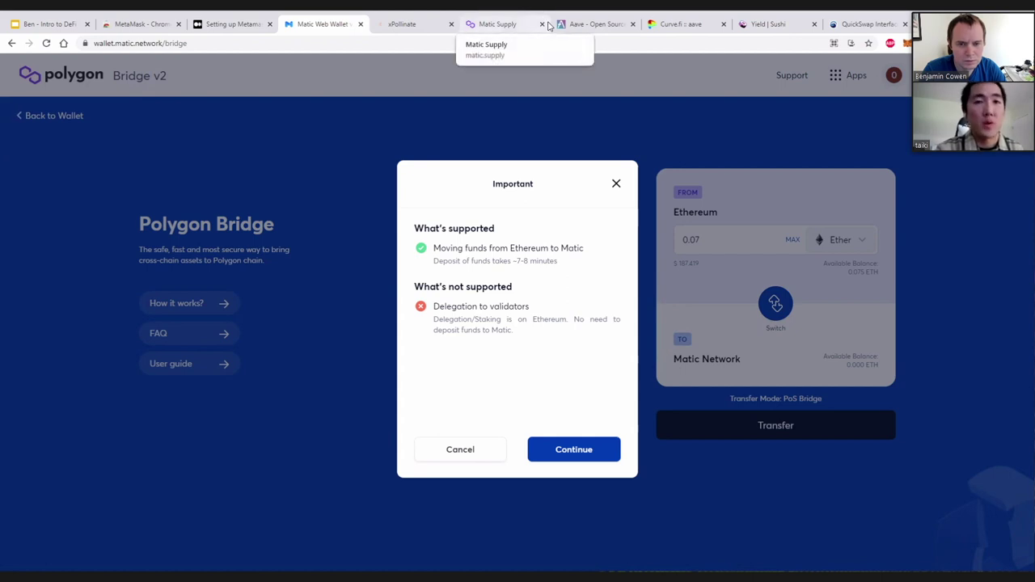
Open the Polygon Faucet site and read how much MATIC it gives out
left_click(505, 25)
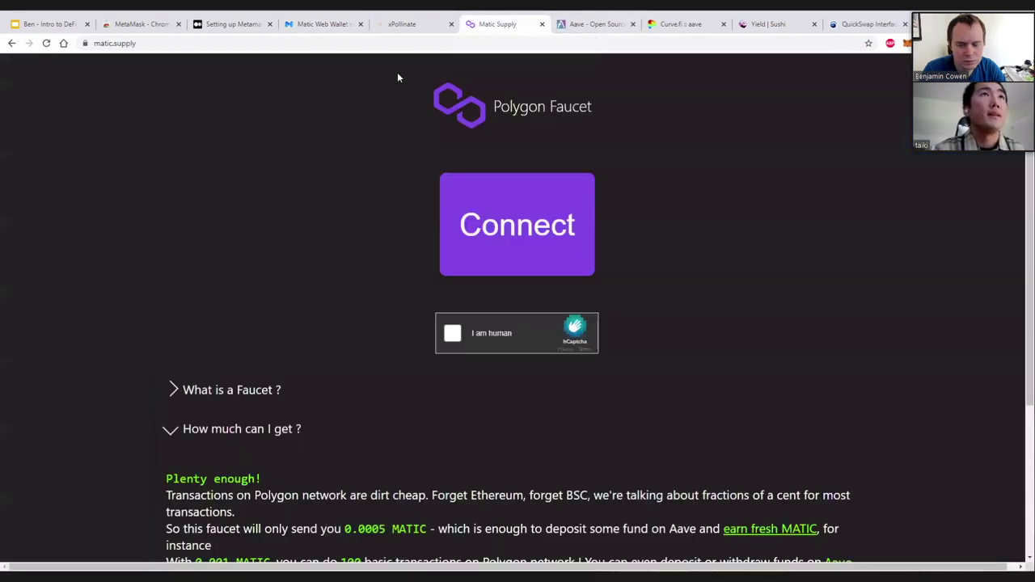
scroll(219, 257, "down", 2)
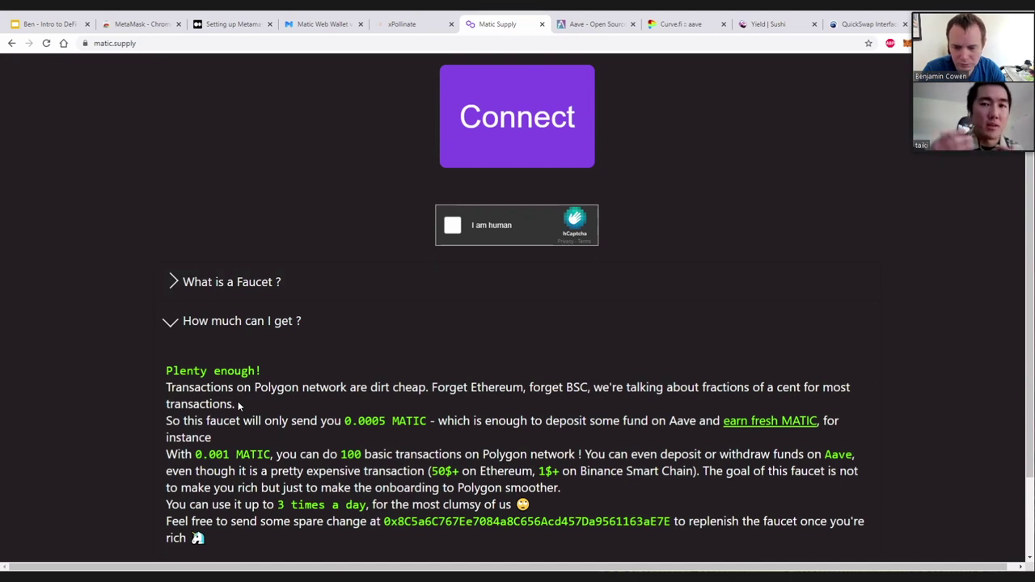
scroll(282, 329, "up", 2)
scroll(283, 331, "down", 2)
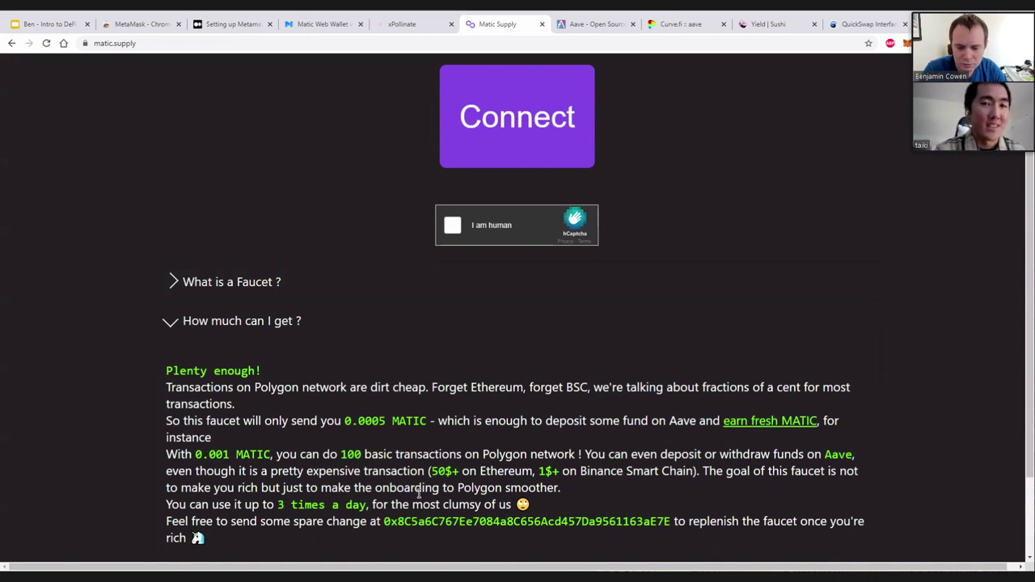
Switch to the Aave dashboard and examine the USDC deposit's current balance and APY
left_click(598, 24)
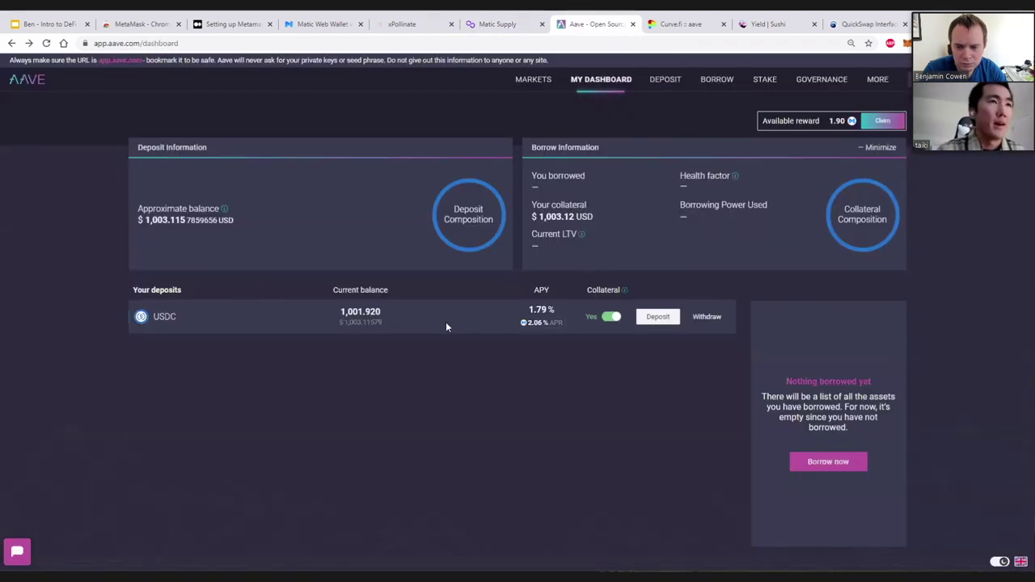
left_click_drag(320, 309, 413, 310)
double_click(541, 308)
left_click(542, 372)
Borrow 200 USDC on Aave at the variable interest rate and approve the transaction
left_click(717, 80)
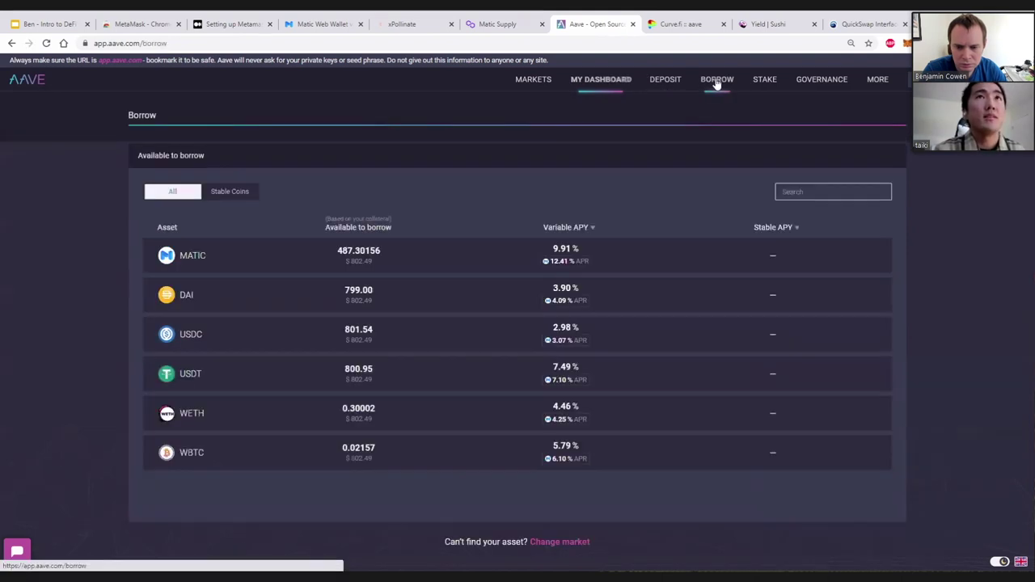
left_click(452, 342)
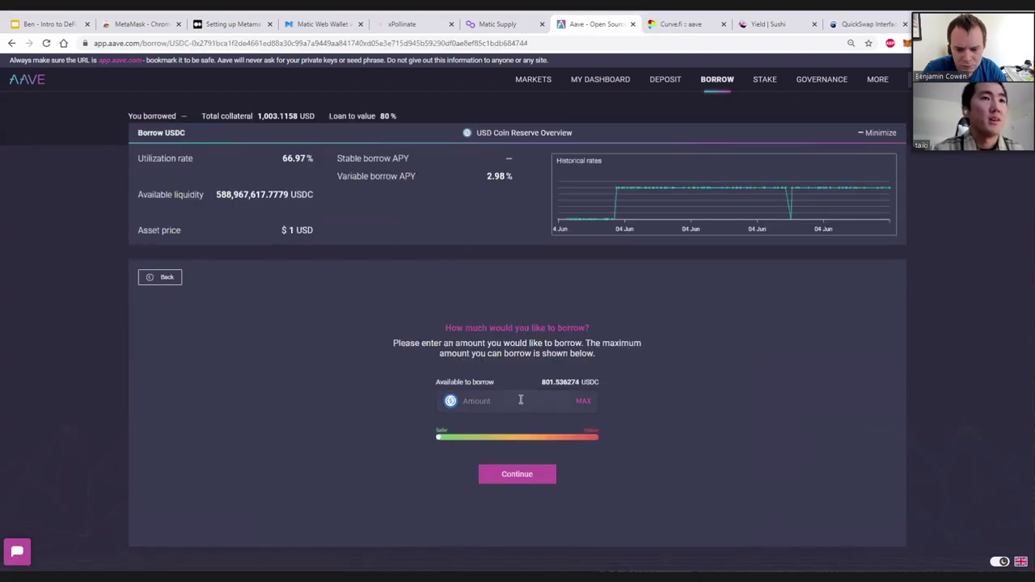
type("200")
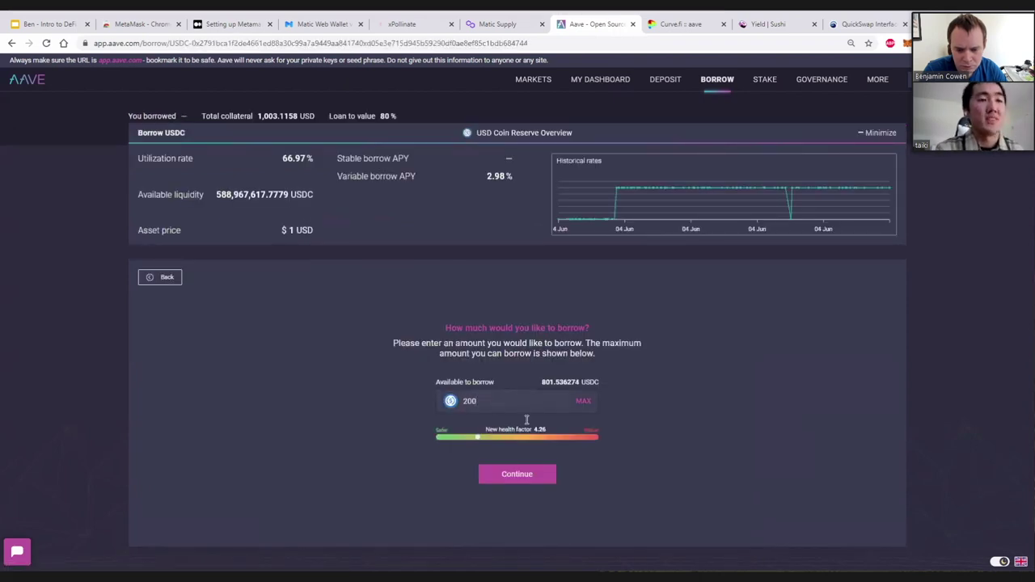
left_click(527, 472)
left_click(514, 436)
left_click(534, 481)
left_click(582, 486)
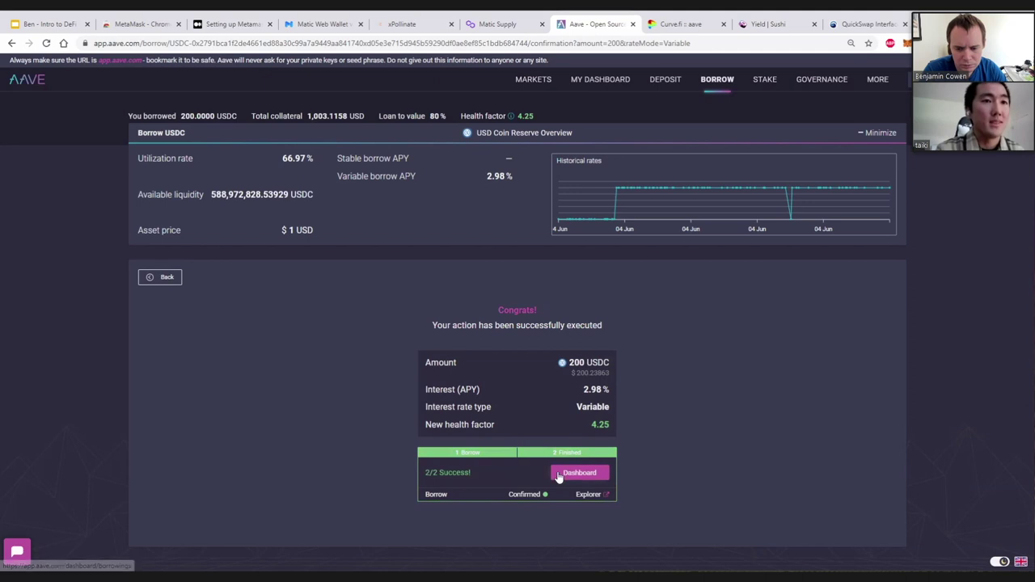
Return to the Aave dashboard and examine the USDC loan's borrowed amount, APY, WMATIC reward rate and available reward
left_click(557, 473)
double_click(640, 314)
left_click_drag(698, 311, 723, 309)
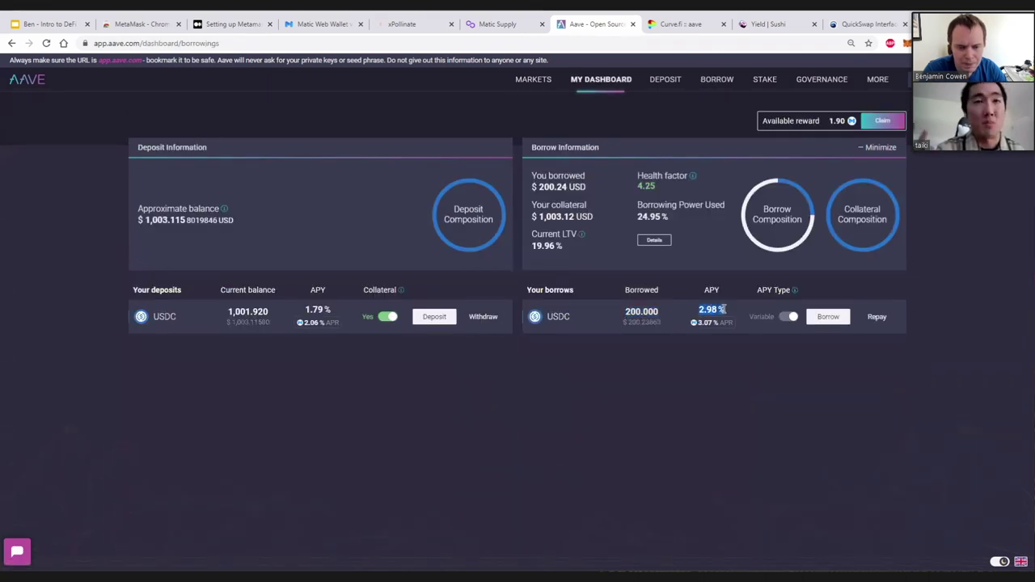
mouse_move(698, 323)
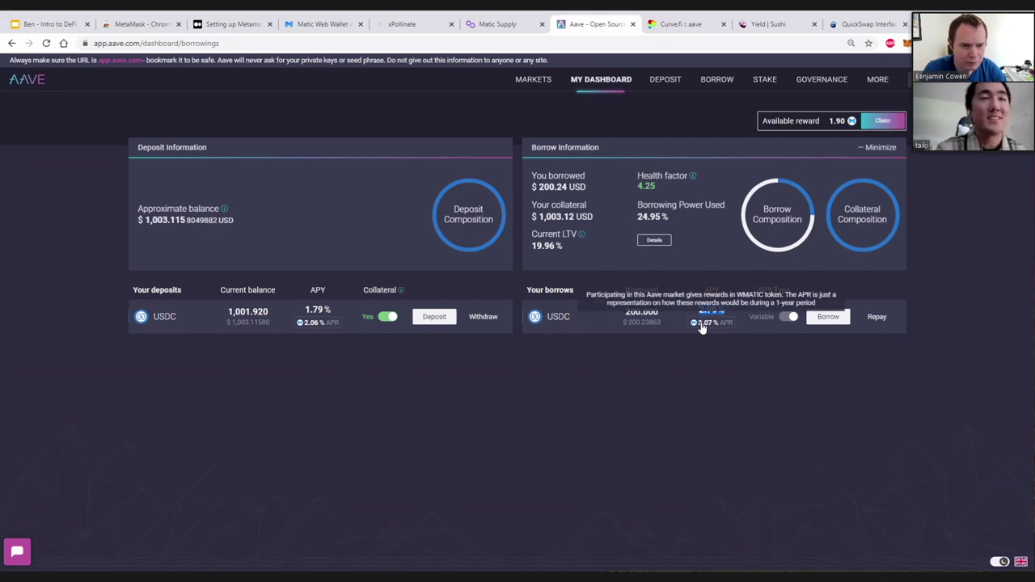
left_click(720, 403)
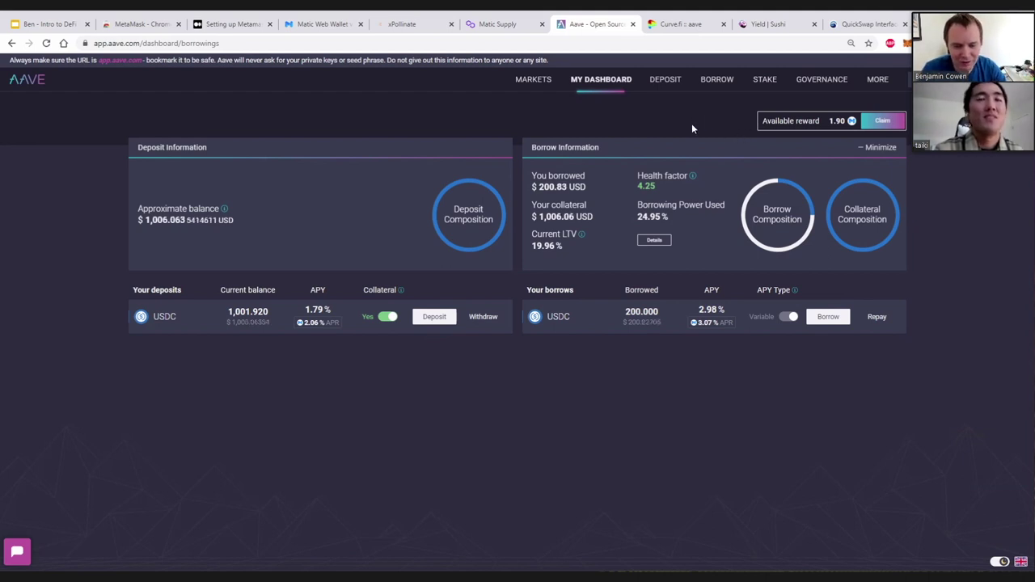
left_click_drag(766, 121, 852, 125)
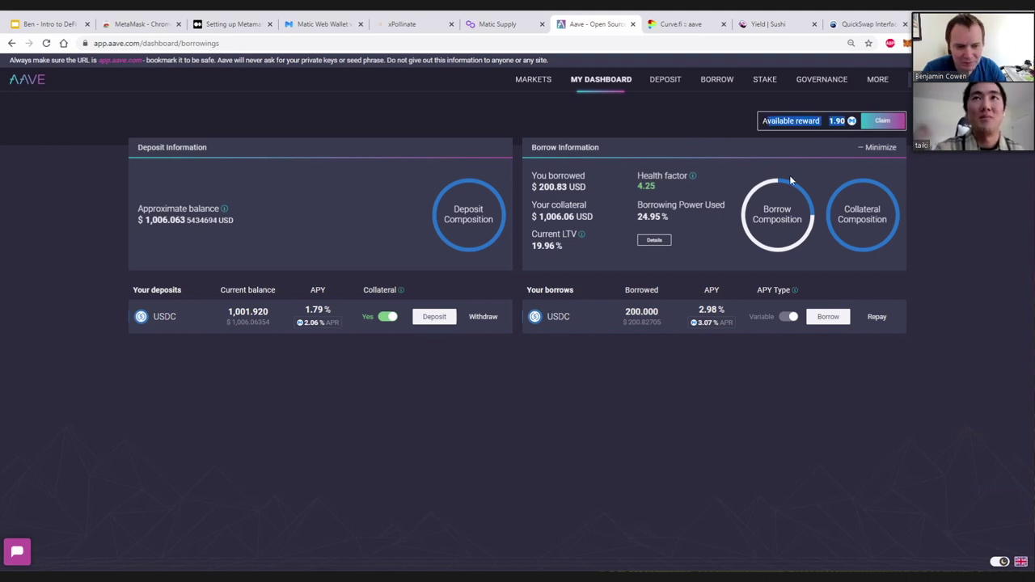
left_click(711, 121)
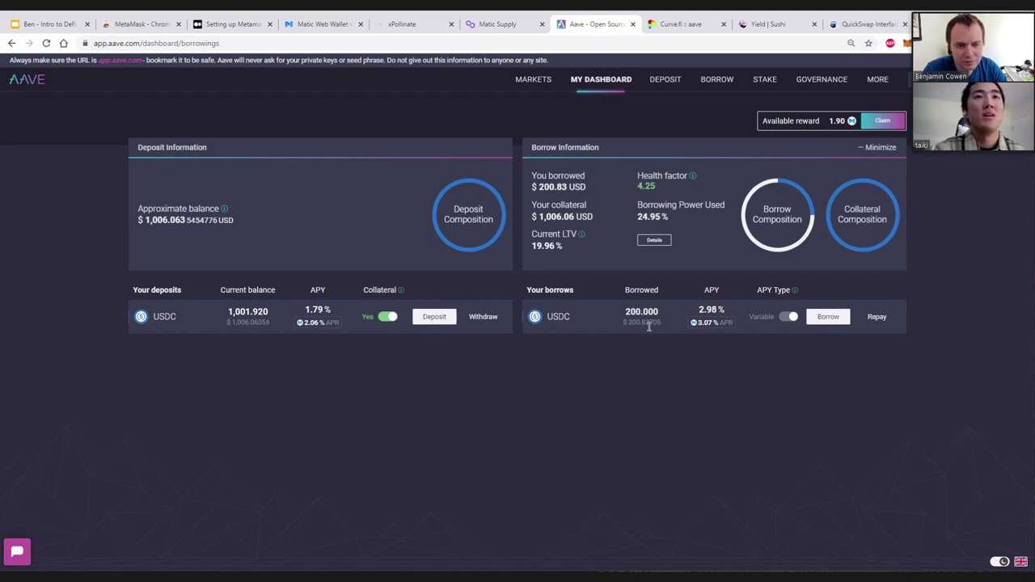
Switch to Curve, go to the polygon.curve.fi home page and inspect the aave pool's base APY and rewards APY
left_click(659, 24)
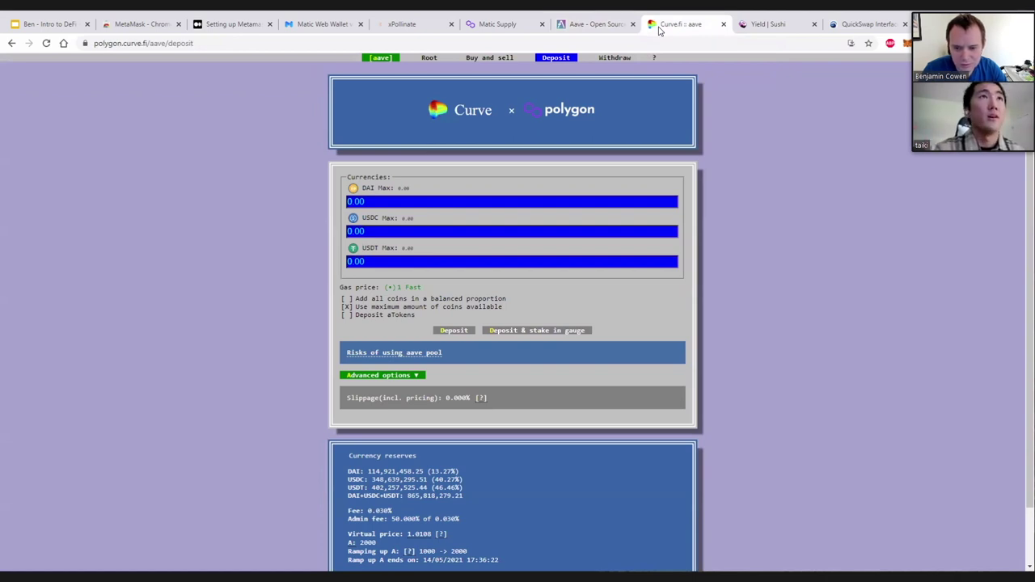
double_click(333, 42)
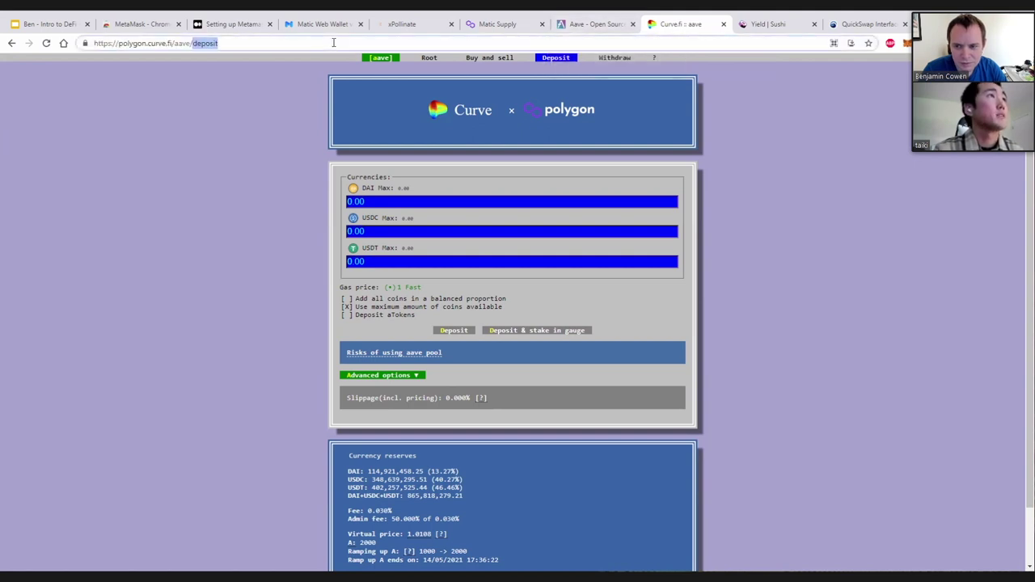
key("BackSpace")
key("Return")
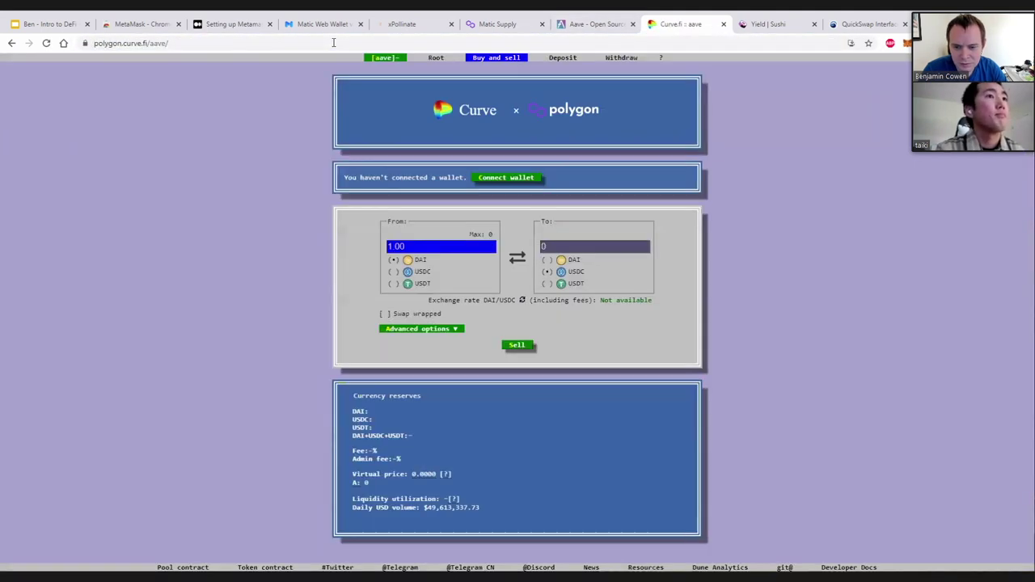
left_click(333, 42)
key("BackSpace")
key("BackSpace")
key("BackSpace")
key("BackSpace")
key("BackSpace")
key("Return")
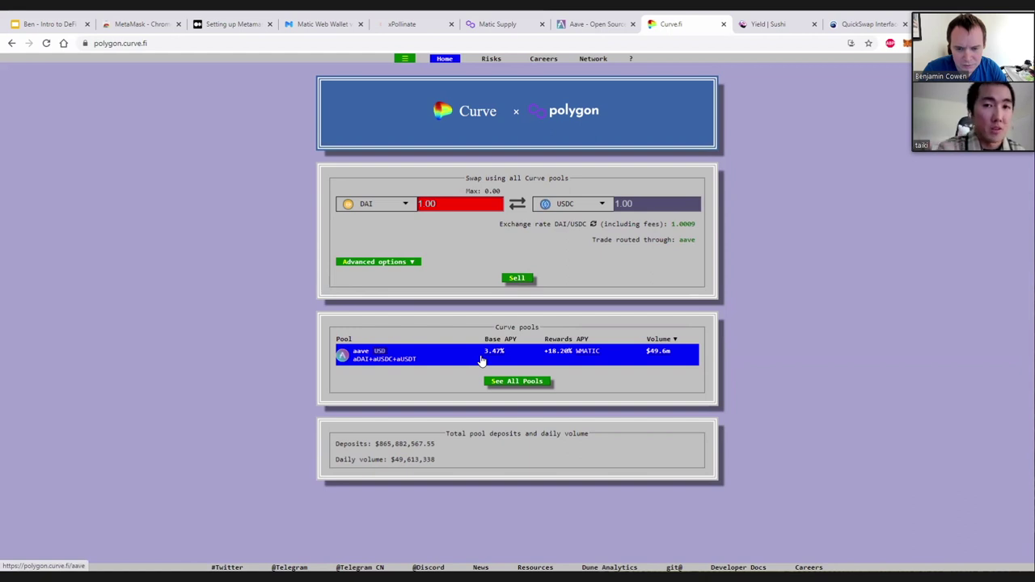
mouse_move(487, 357)
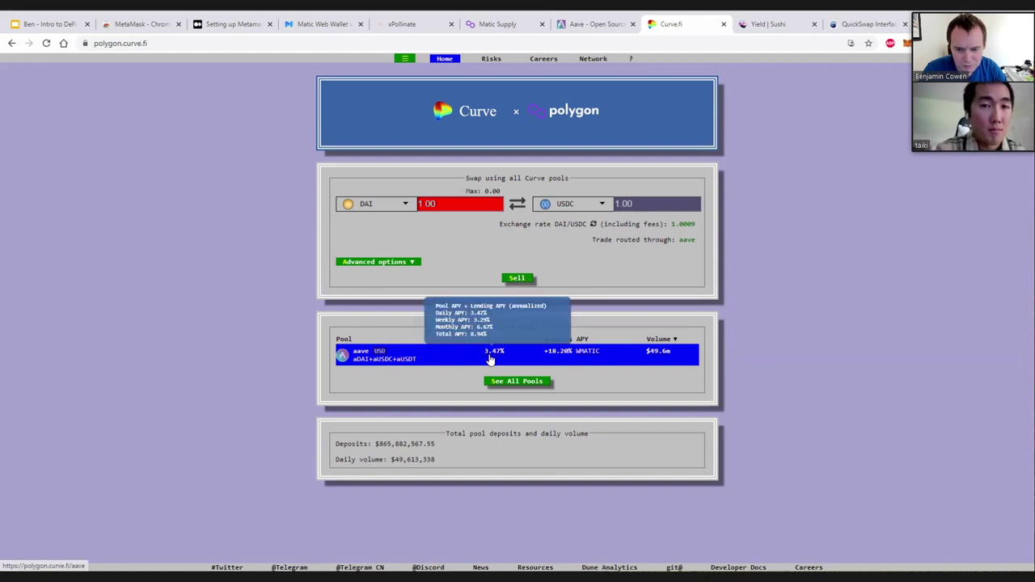
mouse_move(578, 359)
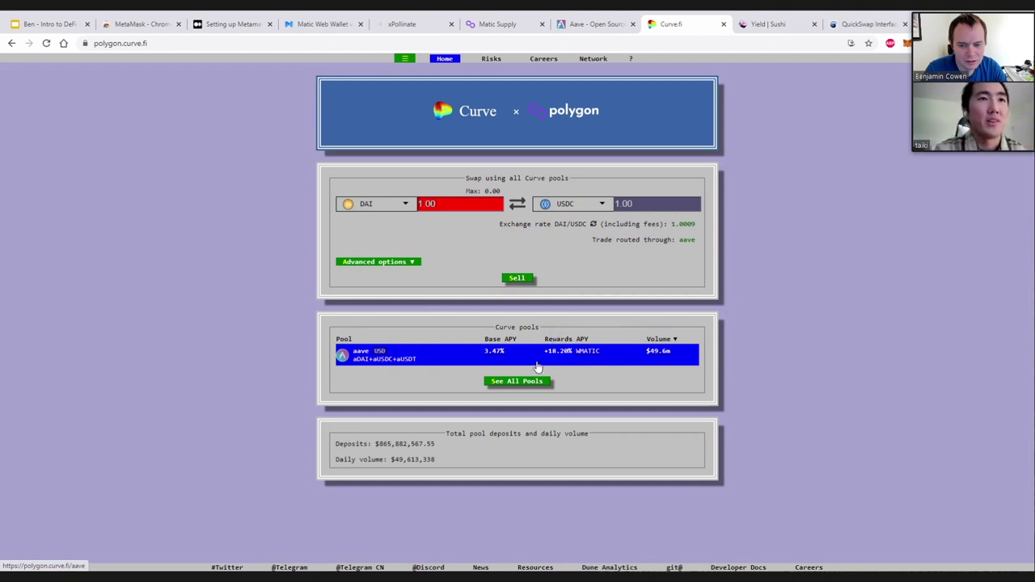
Deposit 200 USDC into Curve's aave pool and stake it in the gauge
left_click(537, 368)
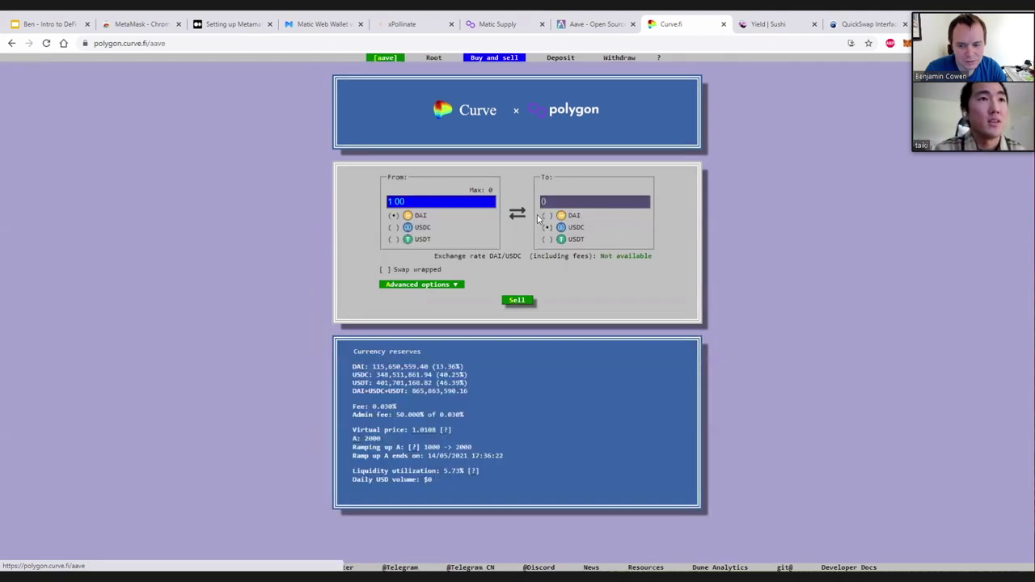
left_click(557, 60)
left_click_drag(365, 230, 295, 227)
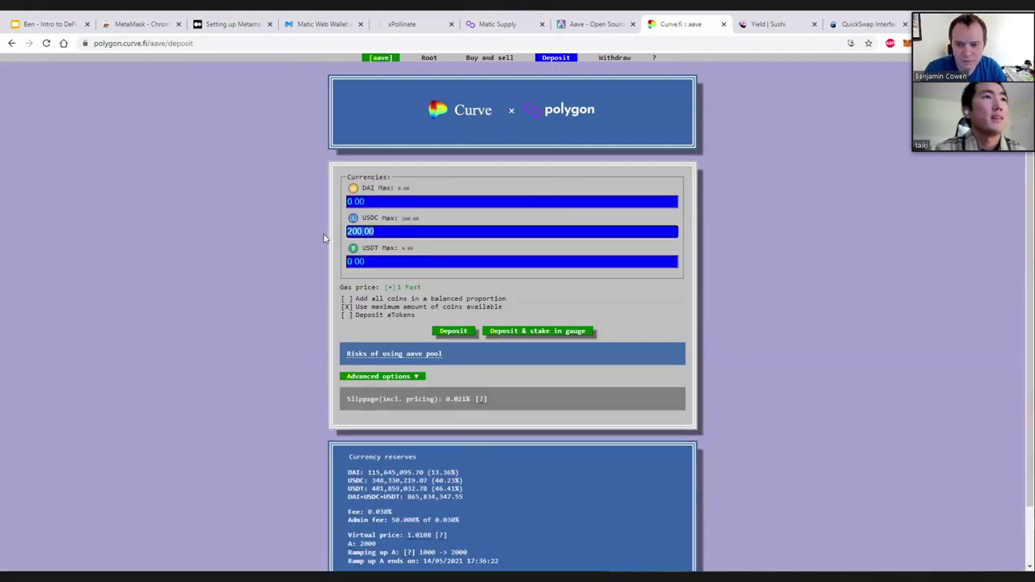
left_click(566, 334)
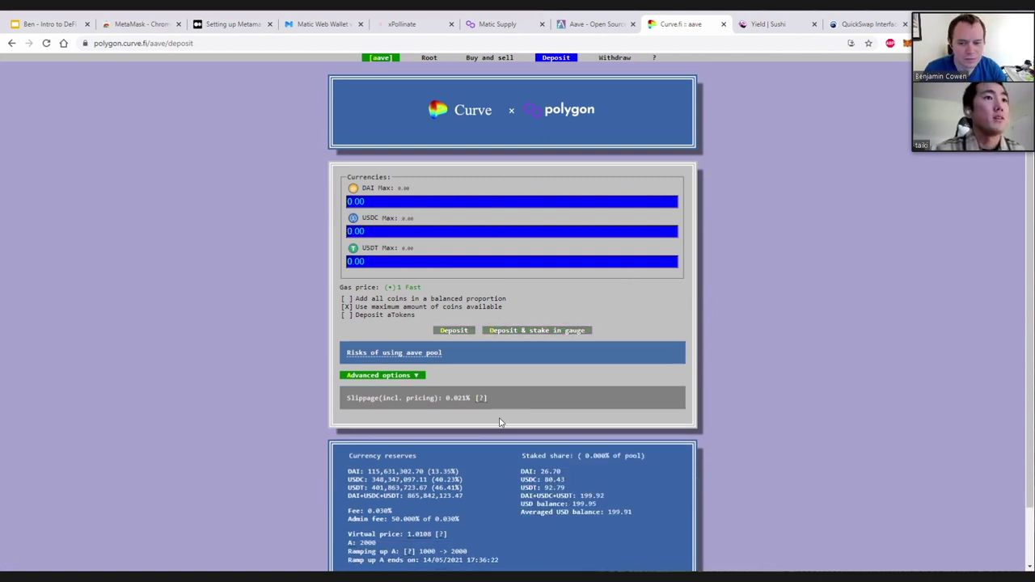
Check the Curve pool's staked share and its withdrawal and WMATIC claim options, and switch back to the Aave dashboard
left_click_drag(538, 471, 574, 494)
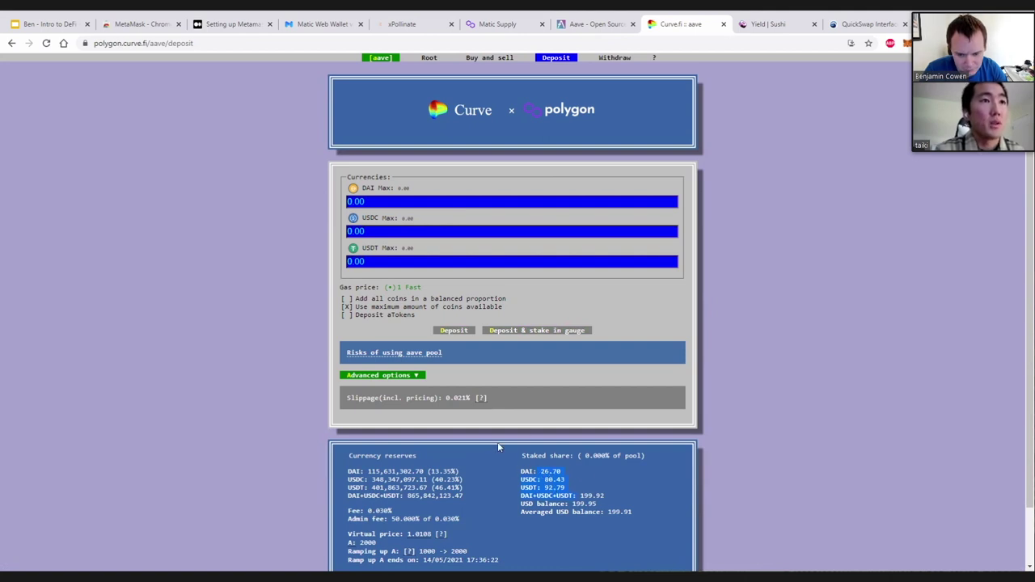
left_click(615, 58)
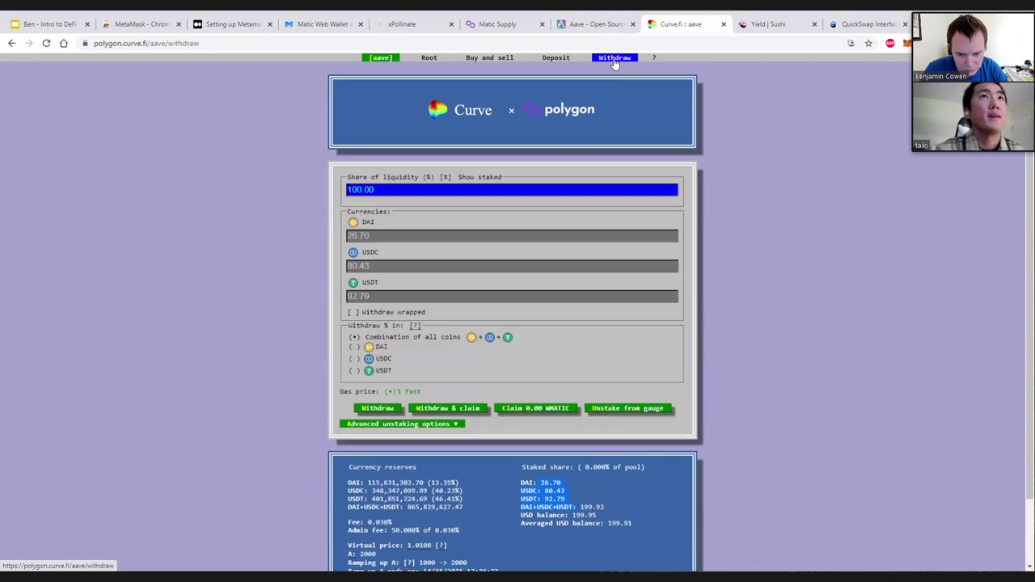
left_click(537, 409)
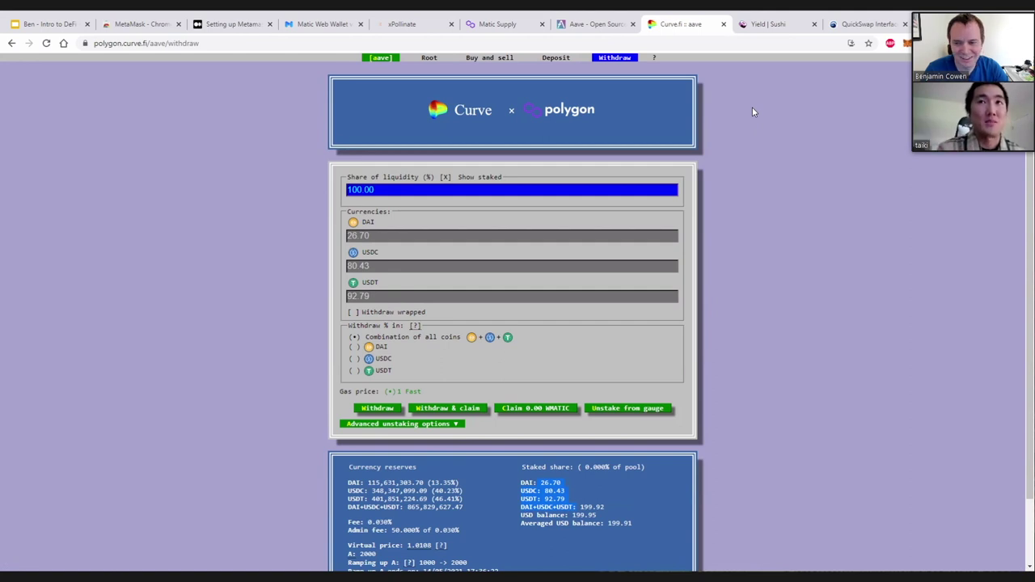
left_click(559, 25)
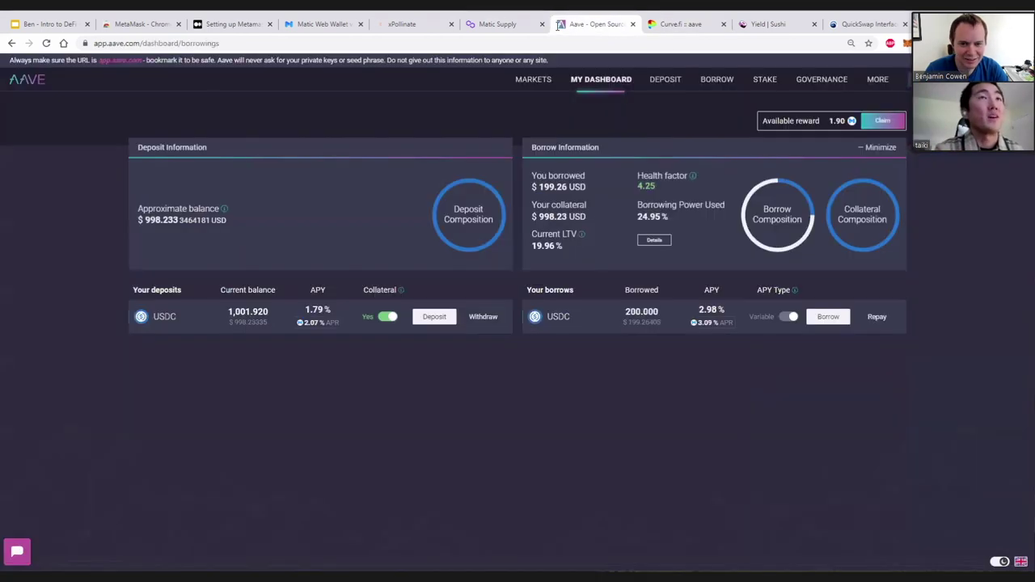
Review the Aave Polygon market rates and the Curve position, switch to Sushi, and open liquidity adding for the USDC-DAI yield farm
left_click(532, 79)
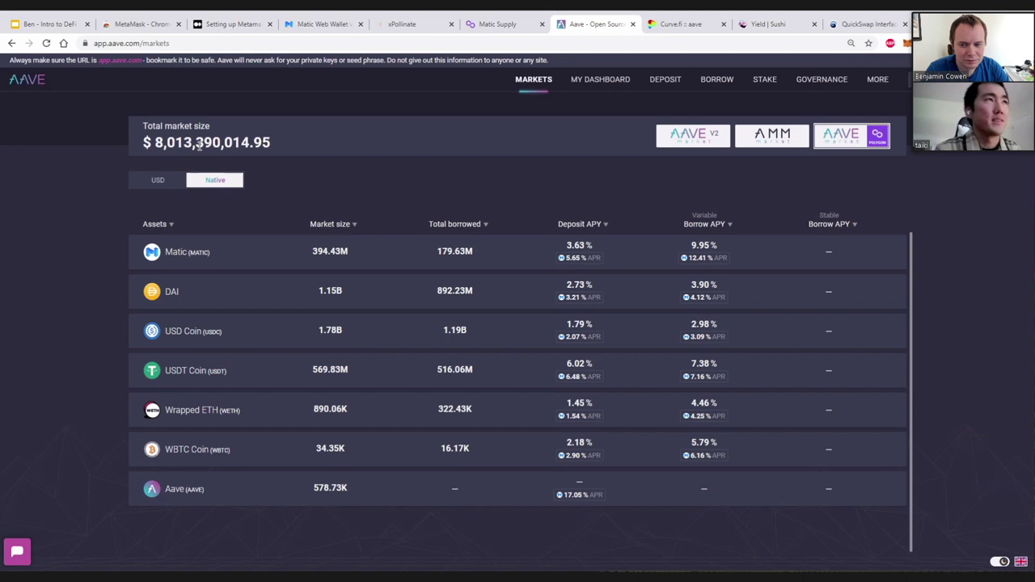
left_click(678, 24)
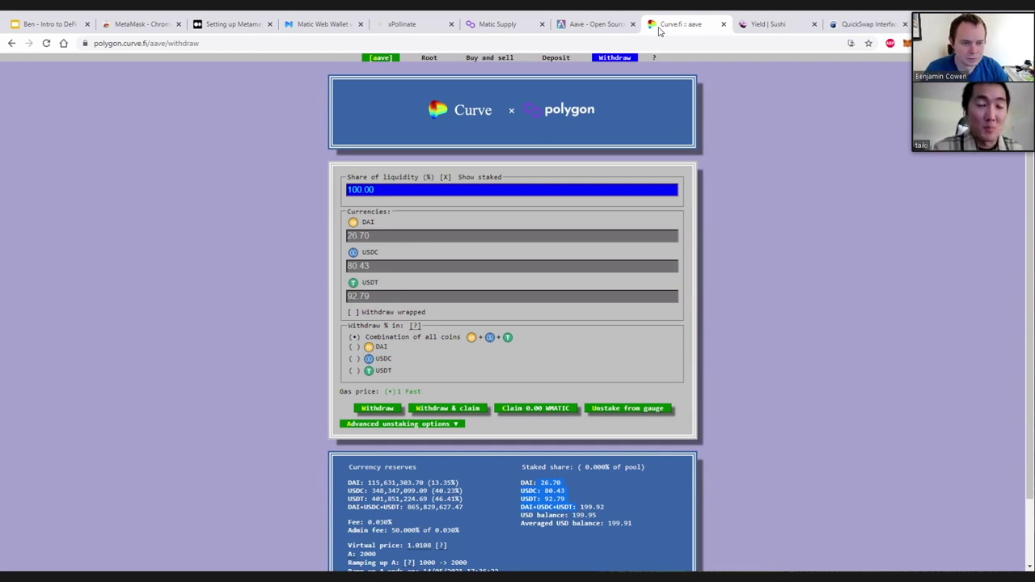
left_click(758, 24)
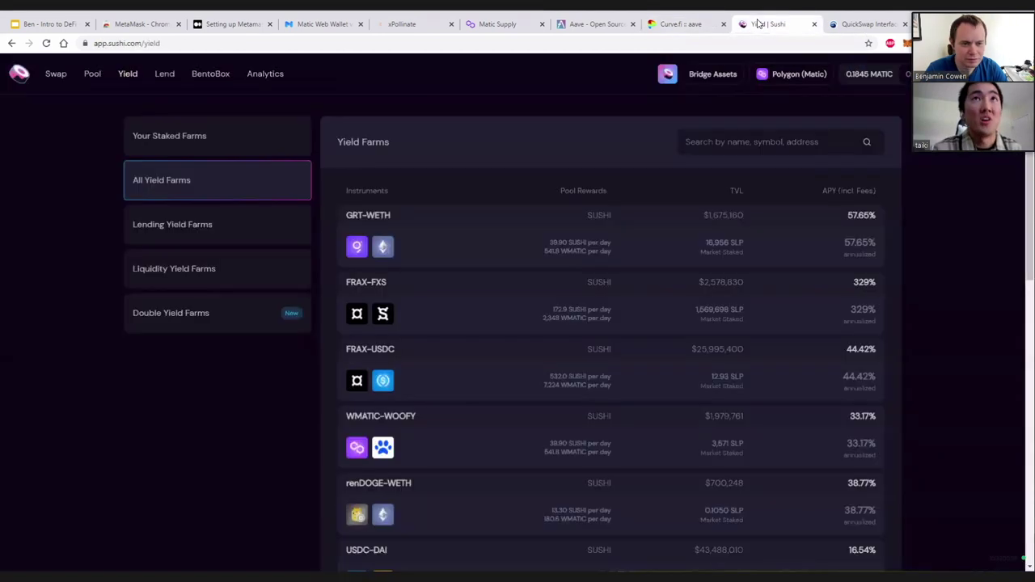
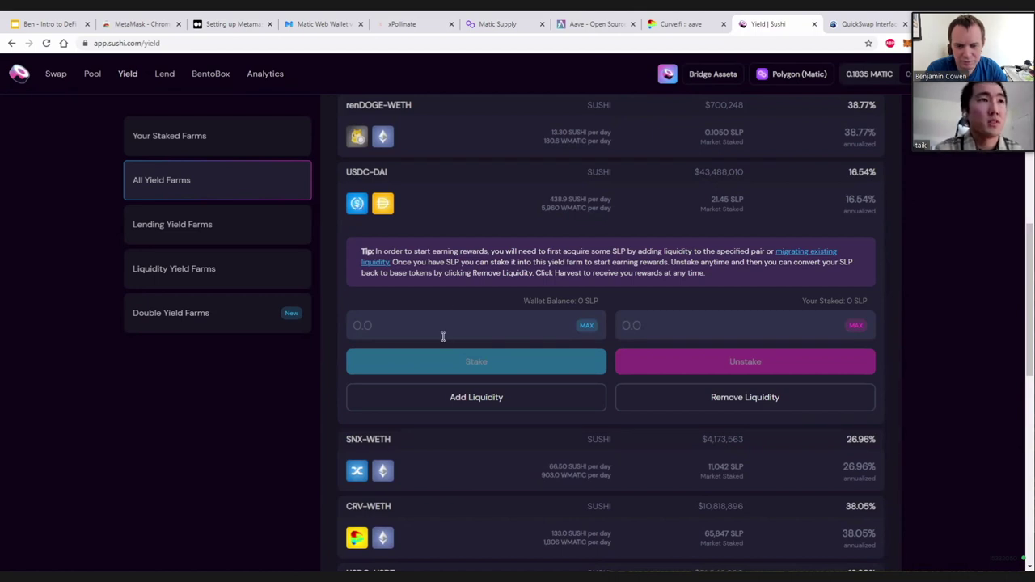
left_click(488, 400)
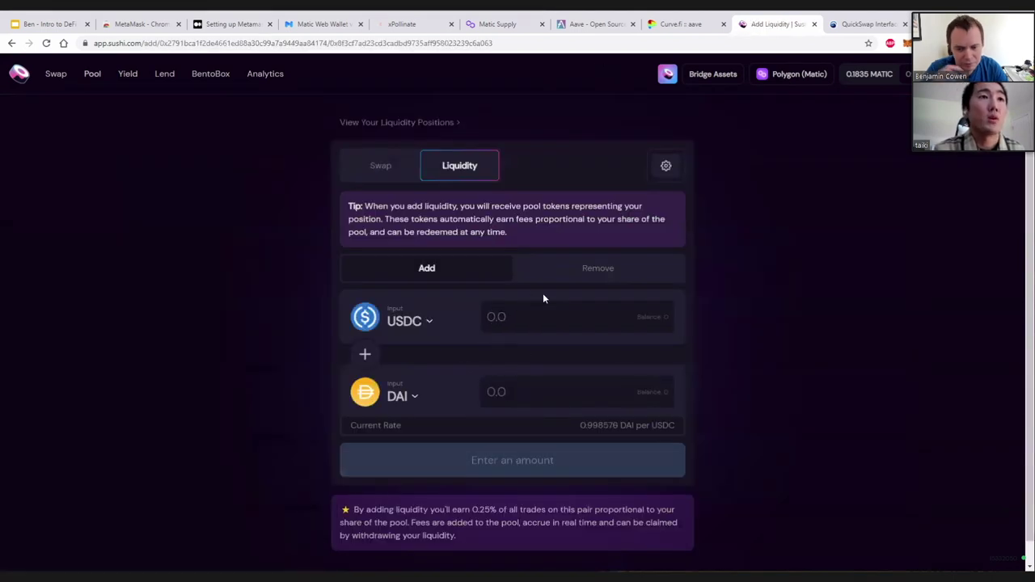
Switch to Aave, borrow 200 DAI at the variable APY, and return to the dashboard
left_click(587, 27)
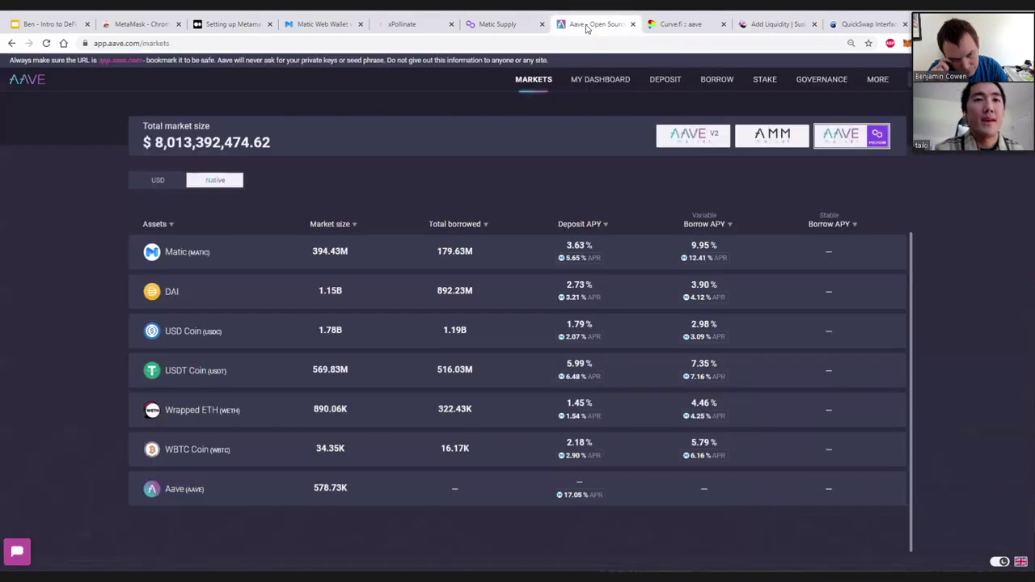
left_click(726, 81)
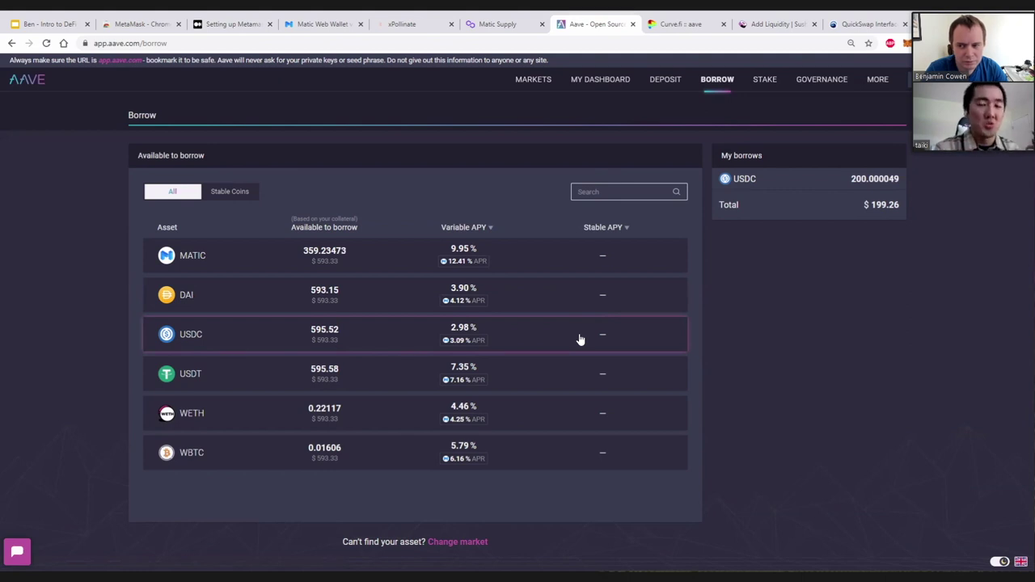
left_click(575, 304)
type("500")
left_click(521, 477)
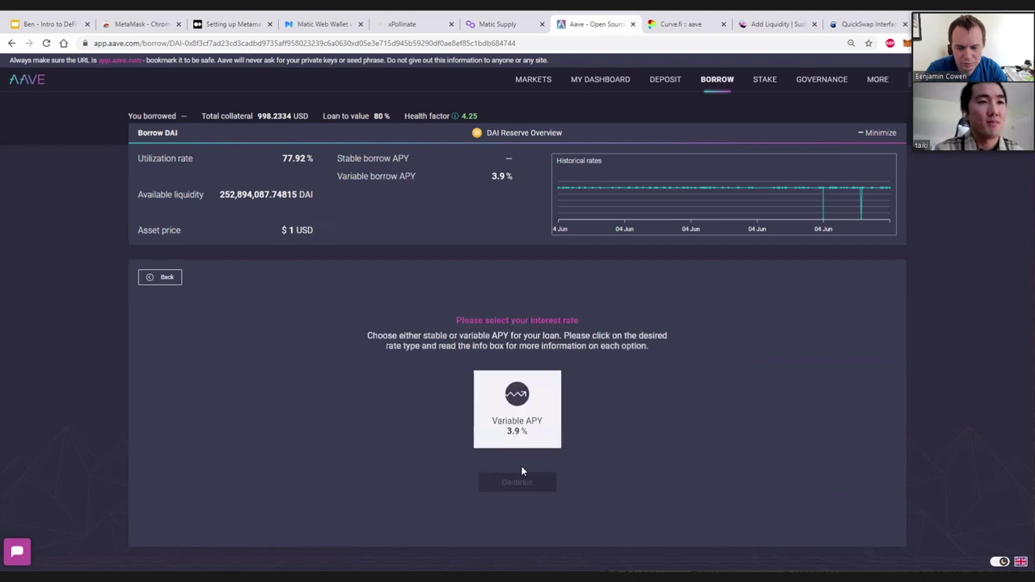
left_click(517, 416)
left_click(530, 477)
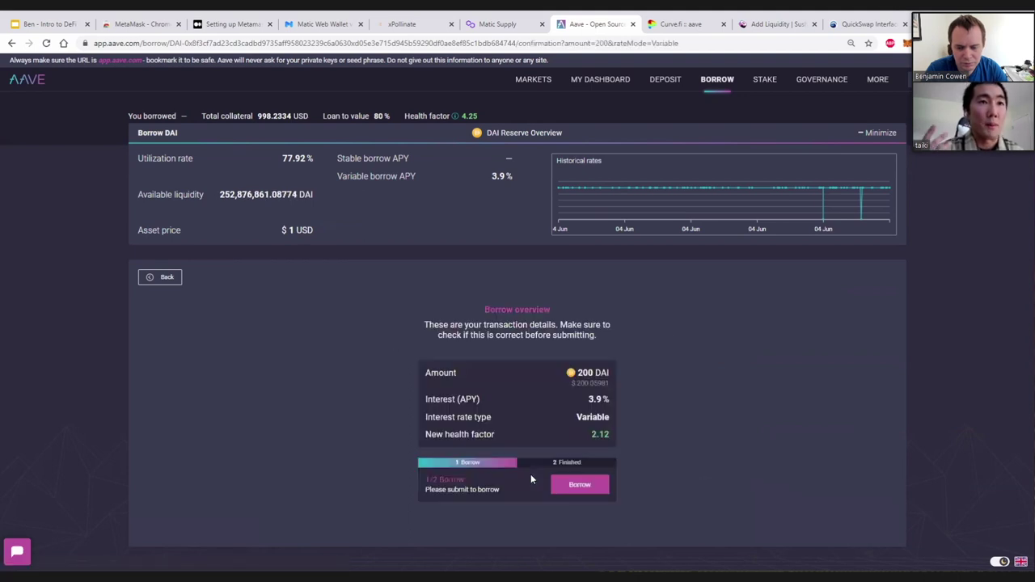
left_click(579, 484)
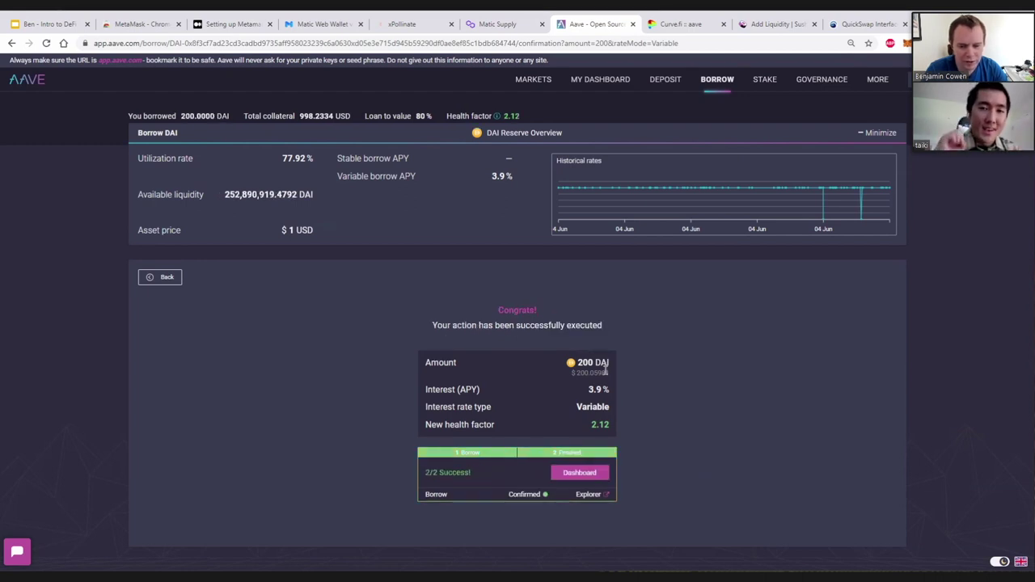
left_click(572, 477)
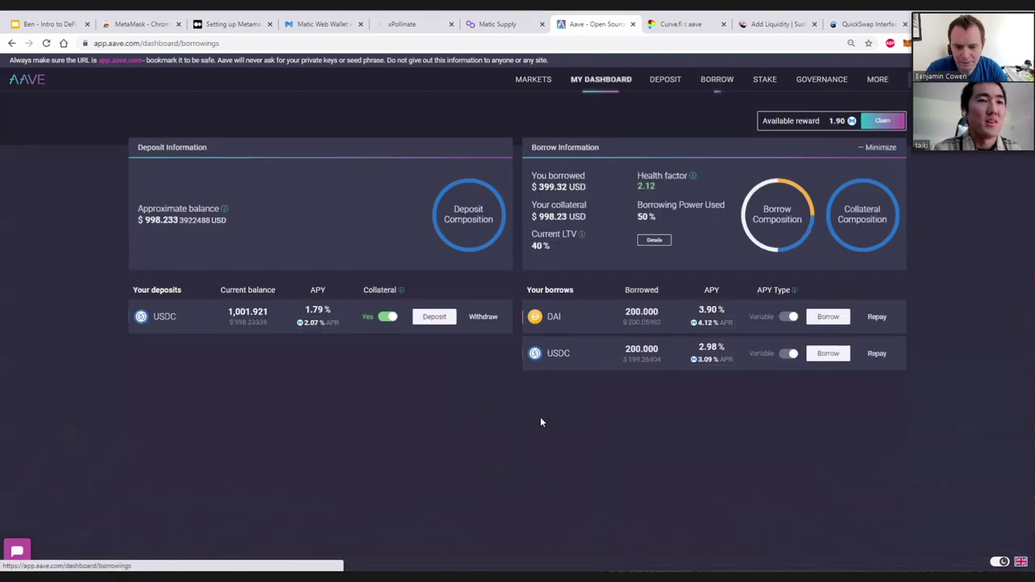
Borrow another 200 USDC at the variable APY against the Aave deposit and go back to the dashboard
left_click(828, 355)
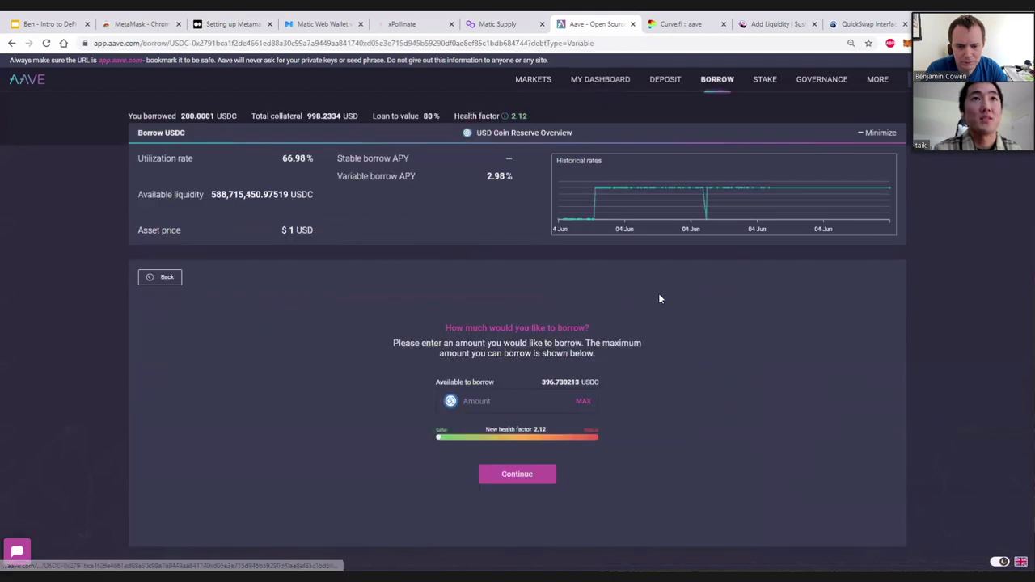
type("100")
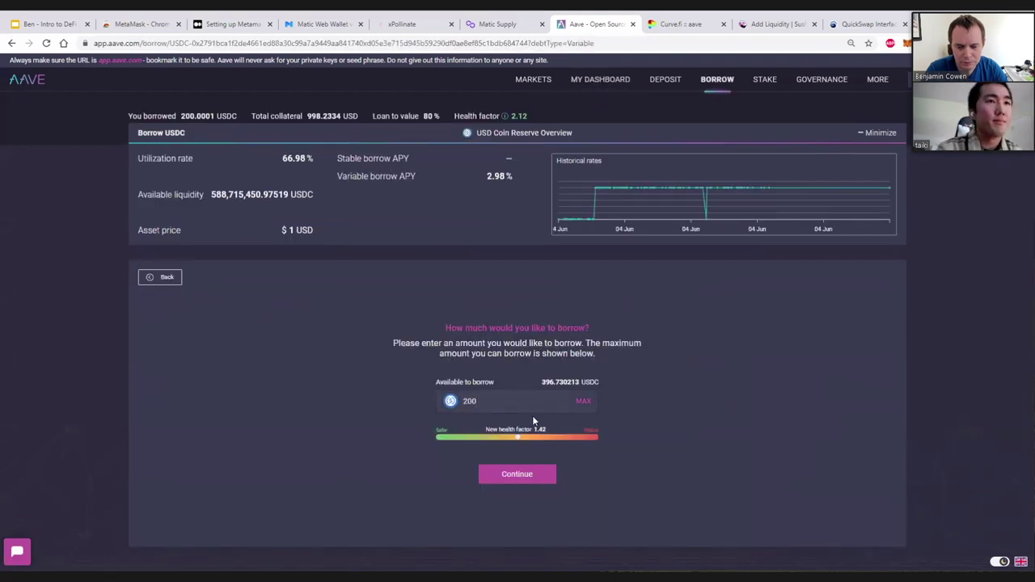
left_click(531, 475)
left_click(530, 443)
left_click(517, 481)
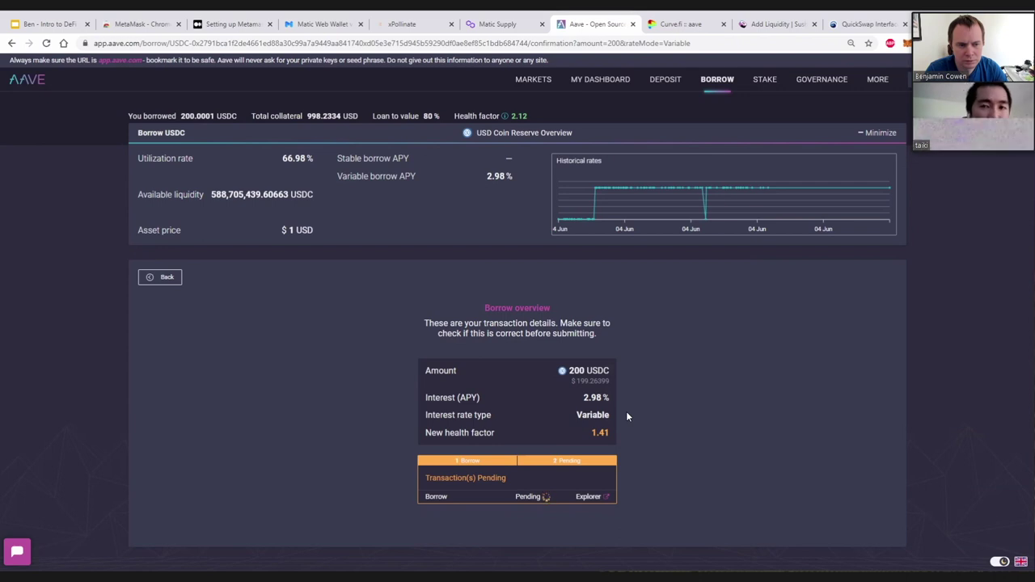
left_click(578, 474)
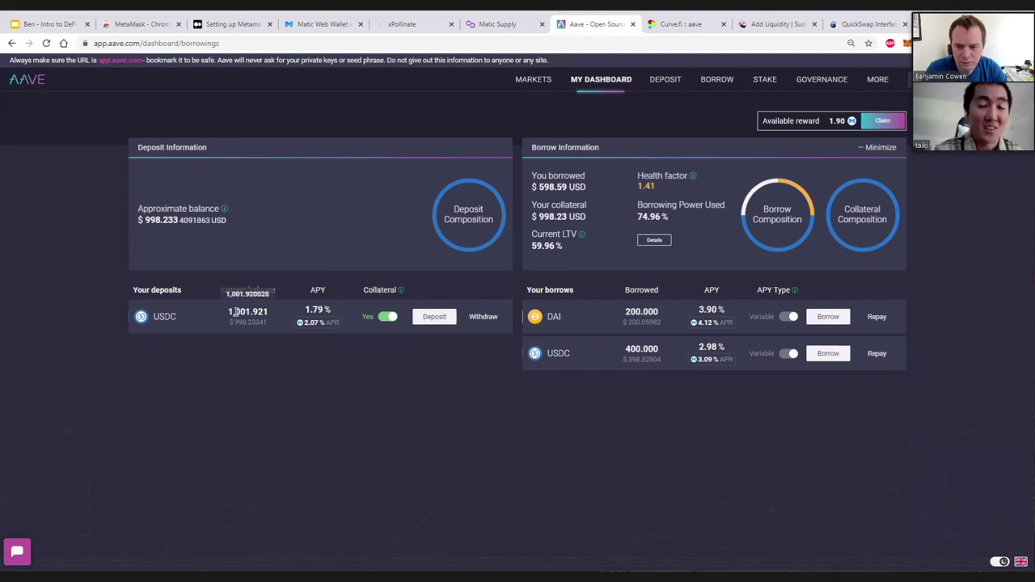
Switch to Sushi, reload the liquidity page, and add 200 USDC with 199.715 DAI to the USDC-DAI pool
left_click(746, 27)
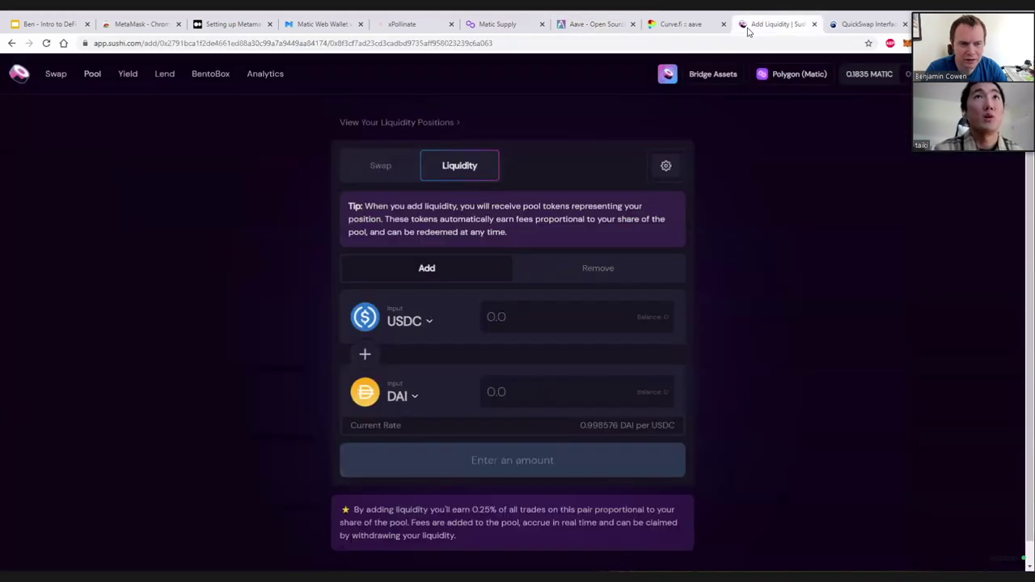
left_click(558, 319)
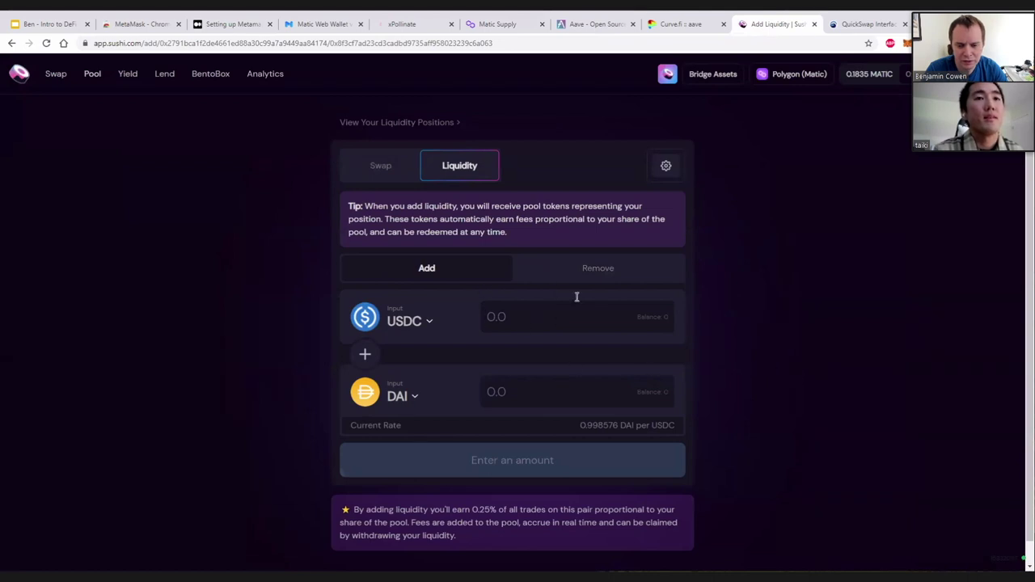
left_click(46, 43)
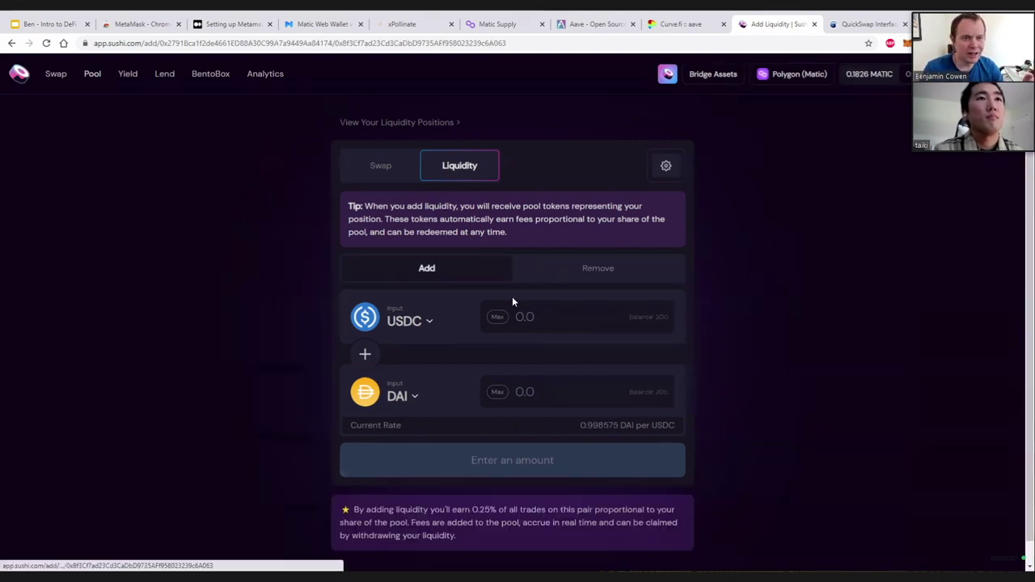
left_click(498, 317)
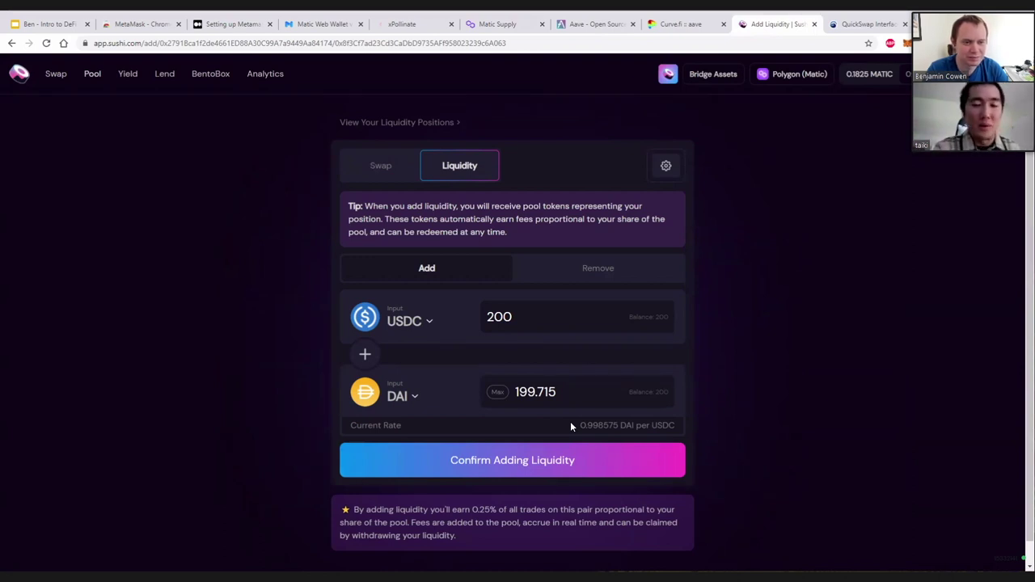
left_click(565, 449)
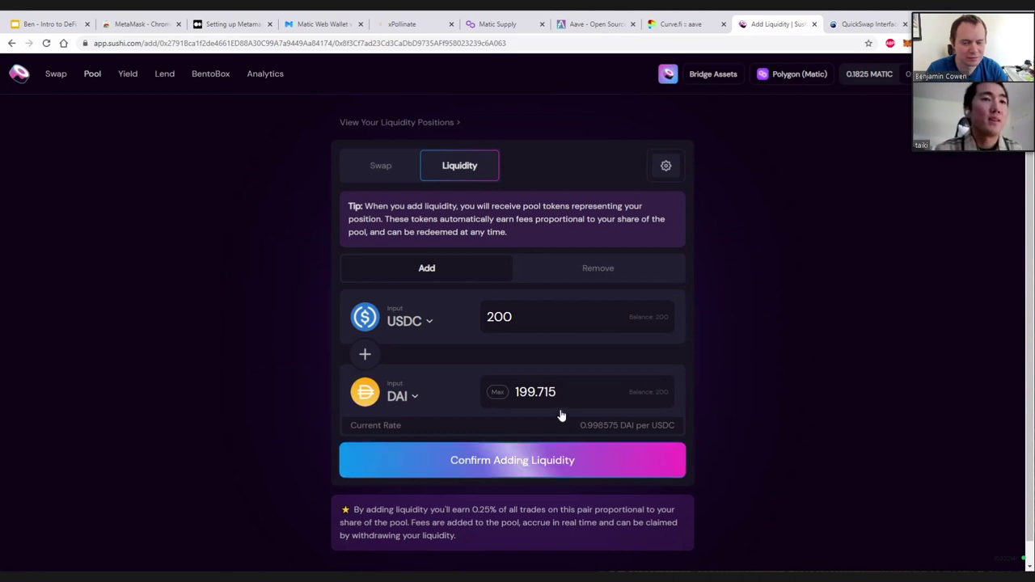
left_click(561, 418)
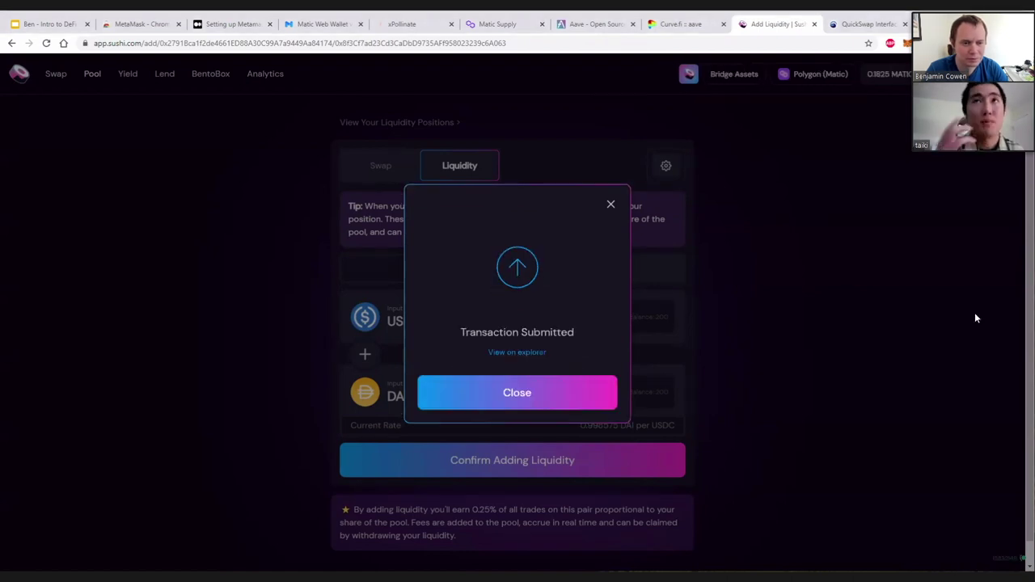
left_click(602, 387)
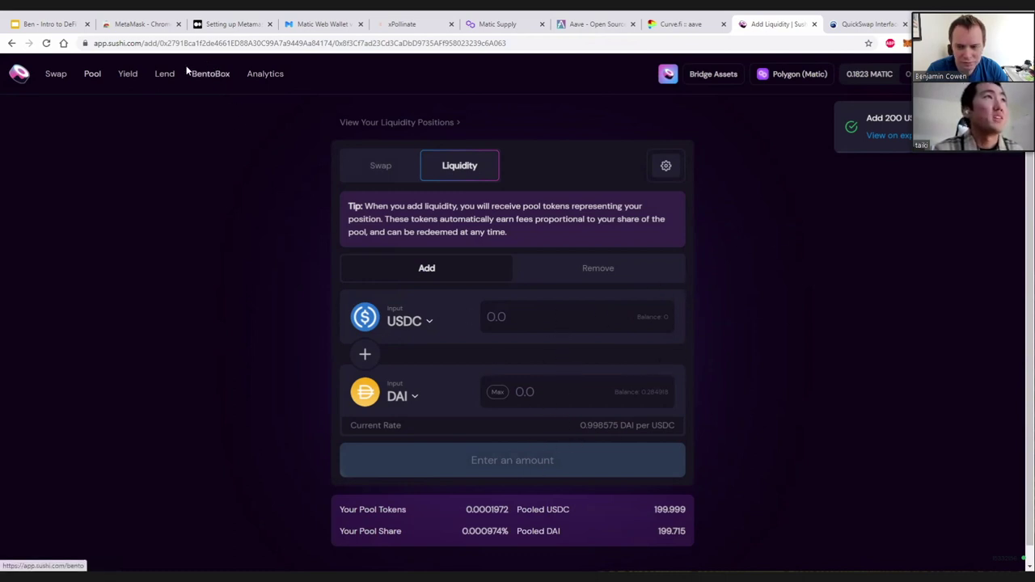
Expand the USDC-DAI farm in Sushi's yield farms, enter the full SLP wallet balance, and approve the SLP token for staking
left_click(127, 75)
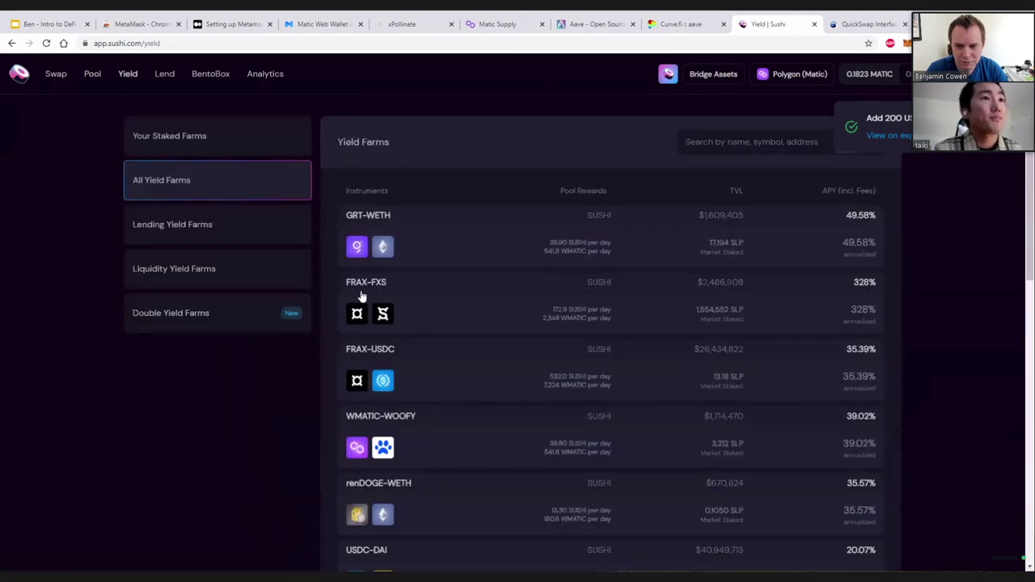
scroll(363, 294, "down", 3)
left_click(453, 358)
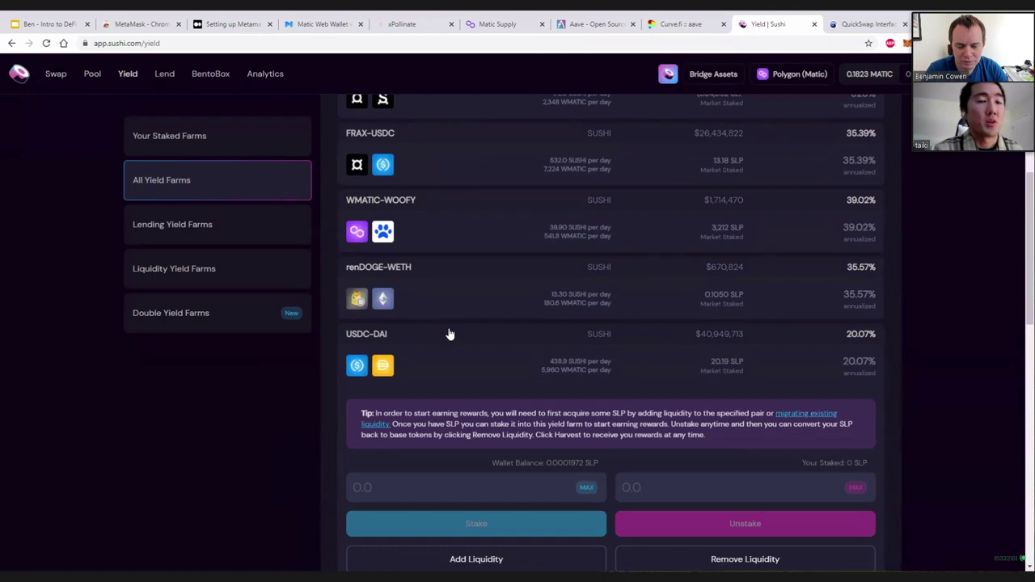
scroll(465, 328, "down", 2)
left_click_drag(544, 301, 598, 303)
left_click(586, 325)
left_click(483, 362)
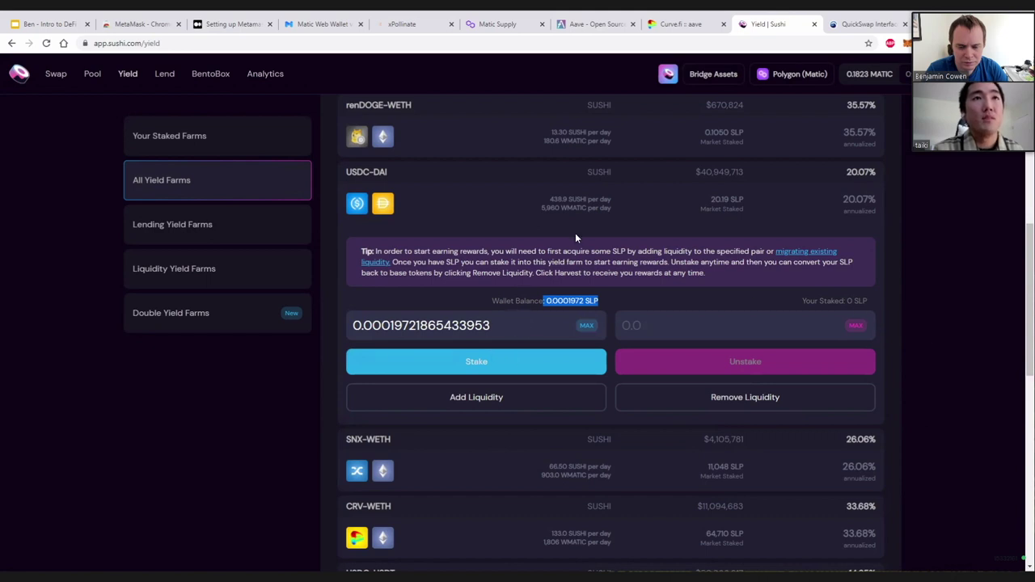
scroll(485, 306, "up", 2)
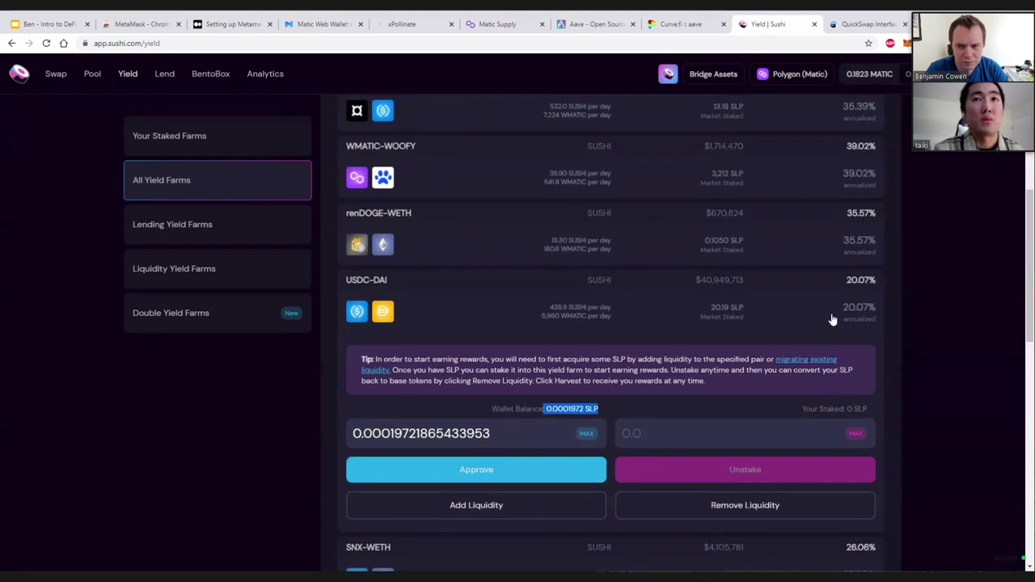
left_click(522, 471)
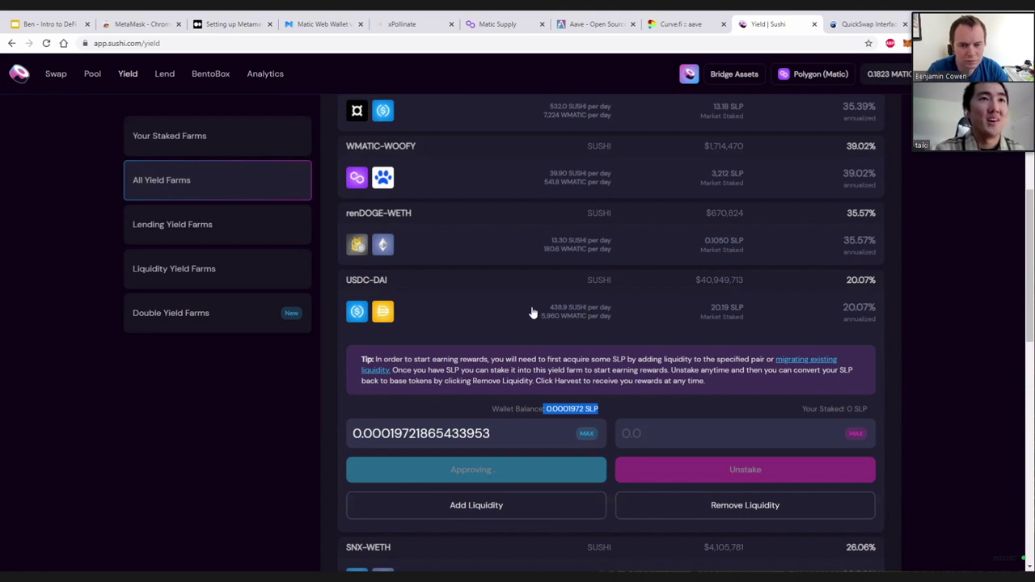
left_click(597, 325)
left_click(536, 316)
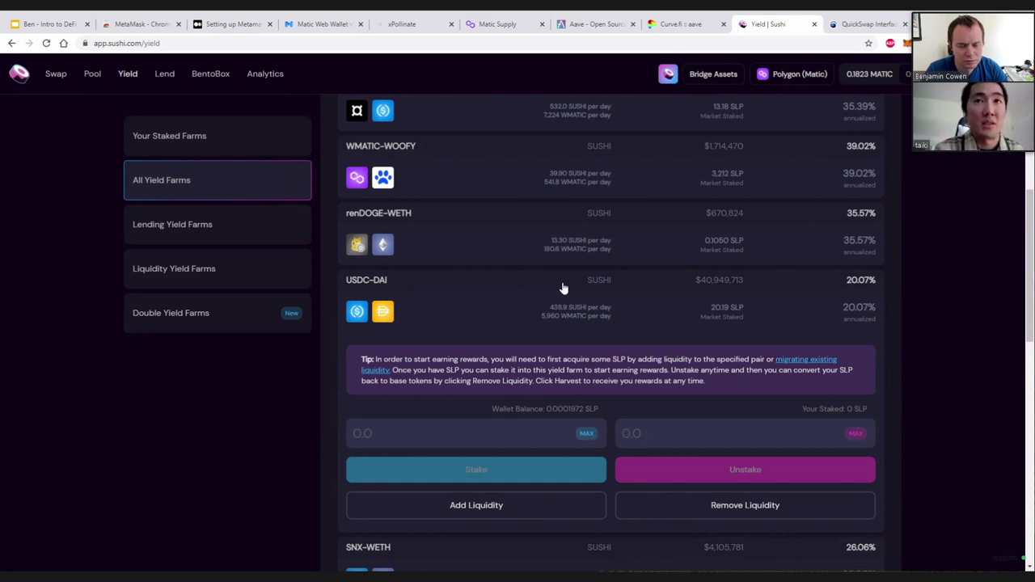
Stake the maximum amount of 0.00019721865433953 SLP in the USDC-DAI farm
scroll(608, 326, "down", 1)
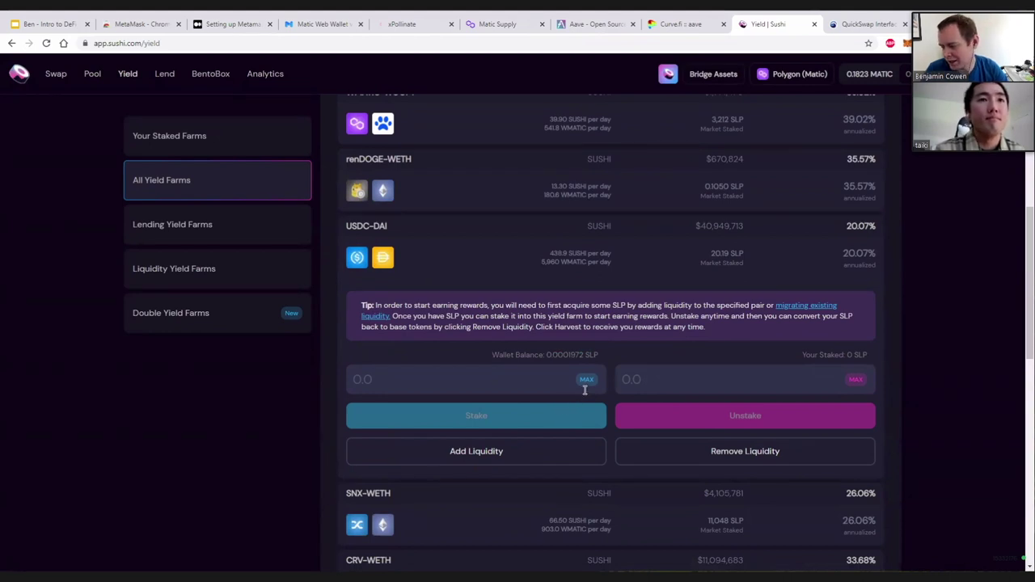
left_click(586, 380)
left_click(574, 420)
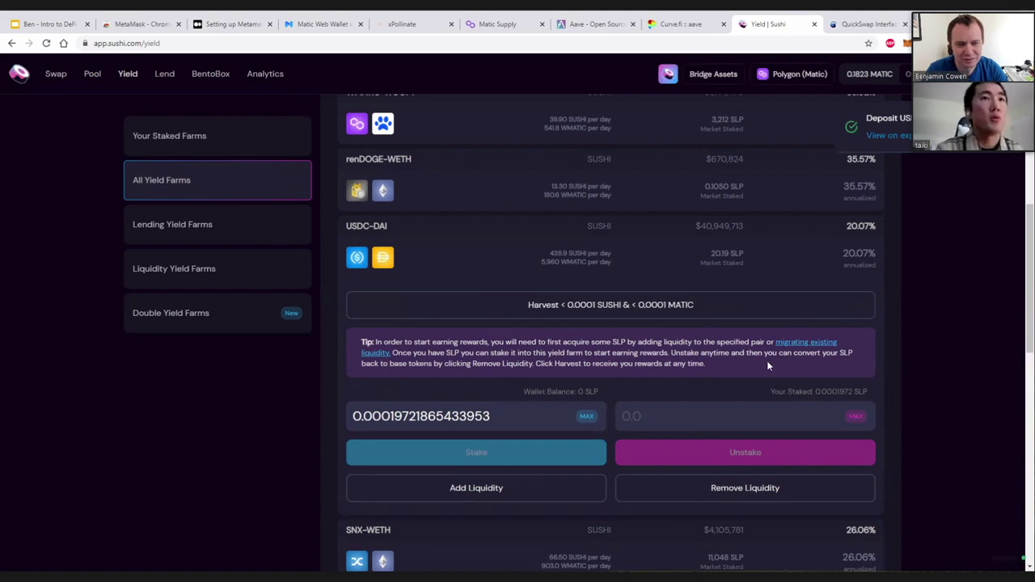
Review the staked SLP on Sushi, the deposit and loans on Aave, and the staked share on Curve, ending back on Sushi
left_click_drag(543, 410, 379, 427)
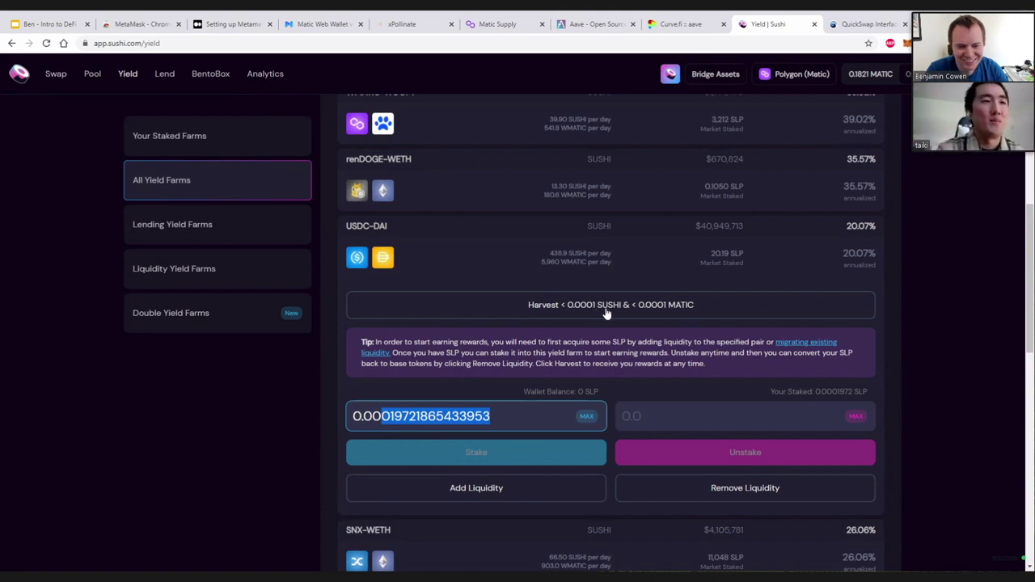
left_click(570, 31)
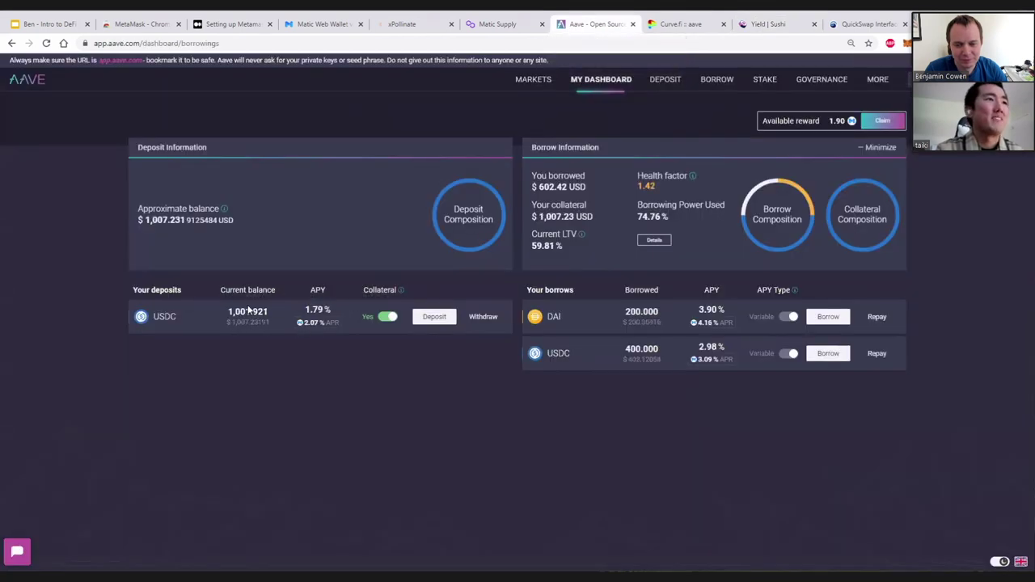
left_click_drag(233, 321, 362, 315)
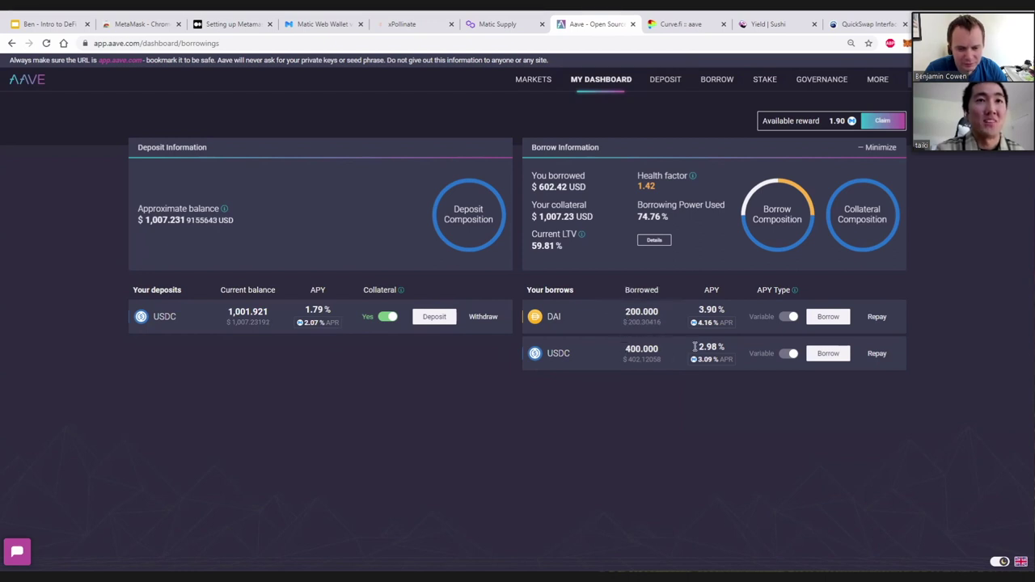
left_click(675, 24)
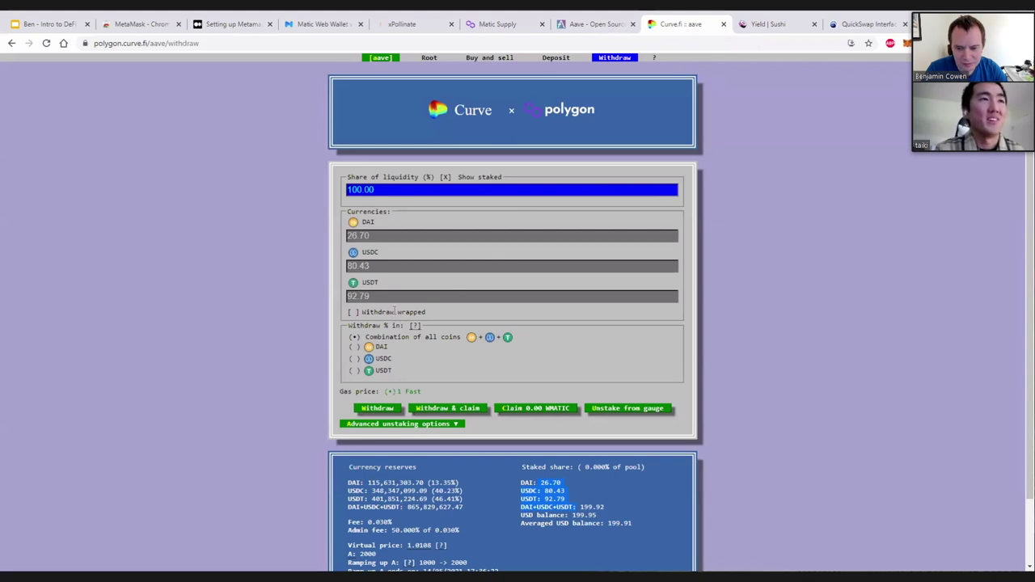
left_click(599, 23)
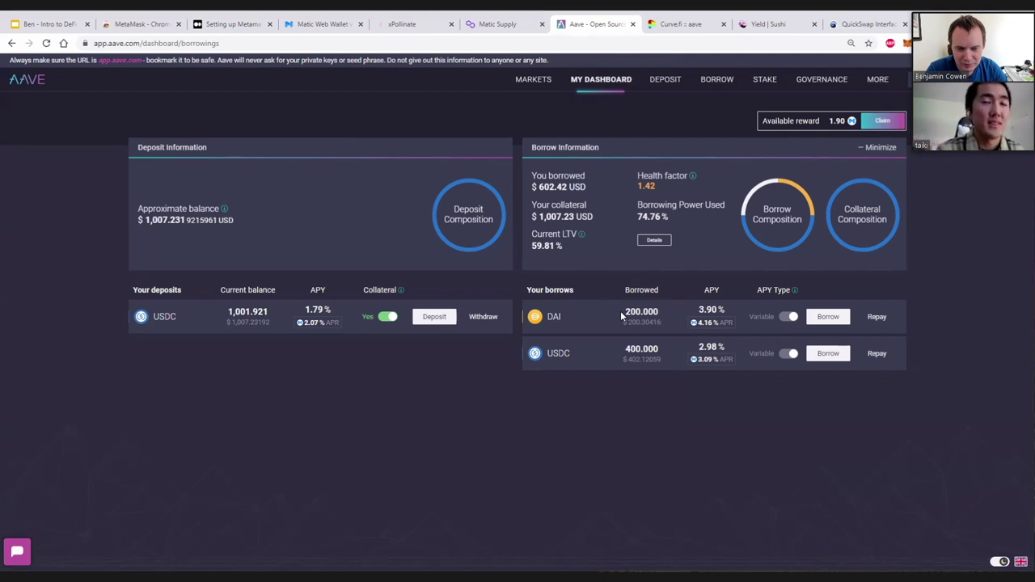
left_click(760, 24)
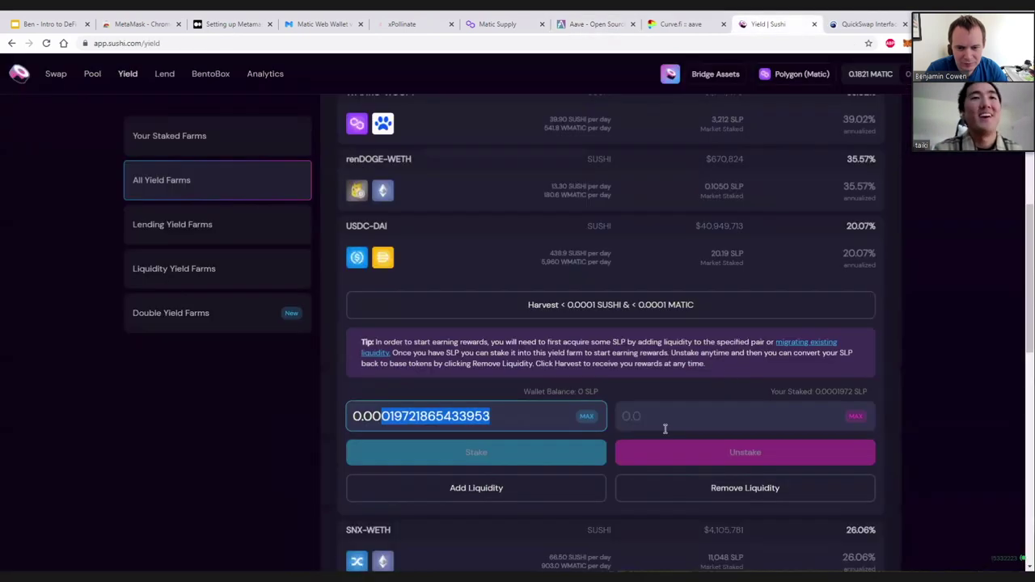